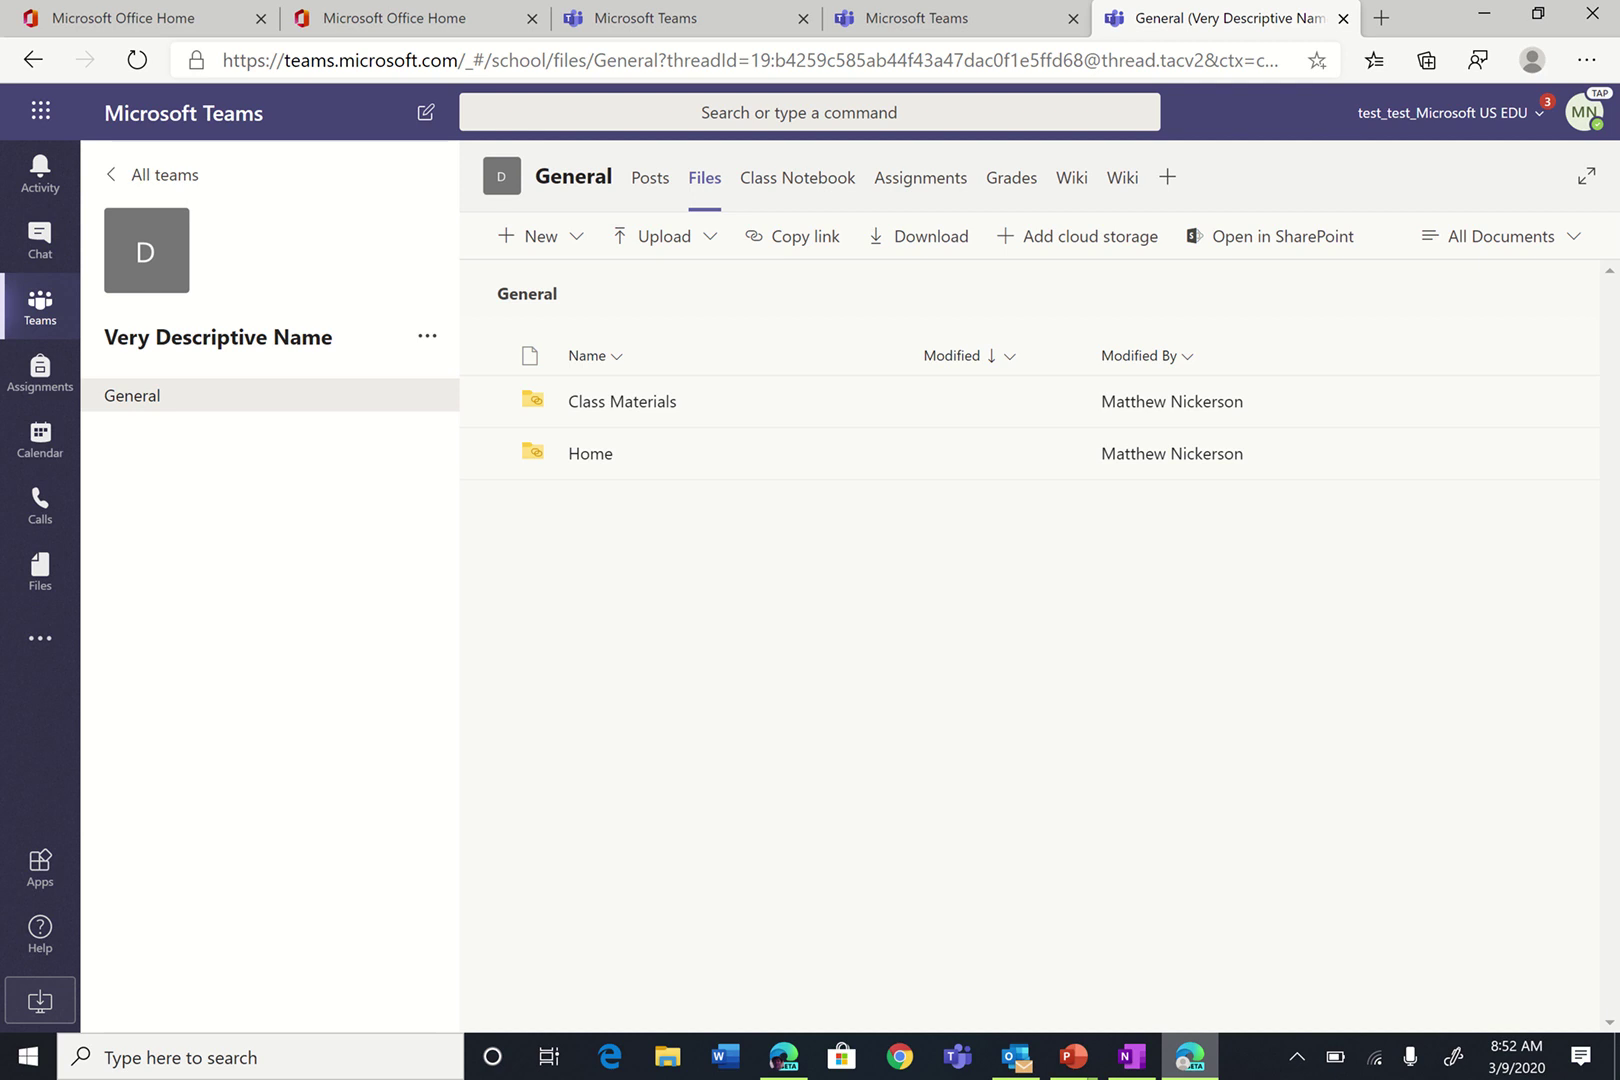
Step: Upload the MIE Booklet file to the General channel's files in the Very Descriptive Name team
left_click(174, 392)
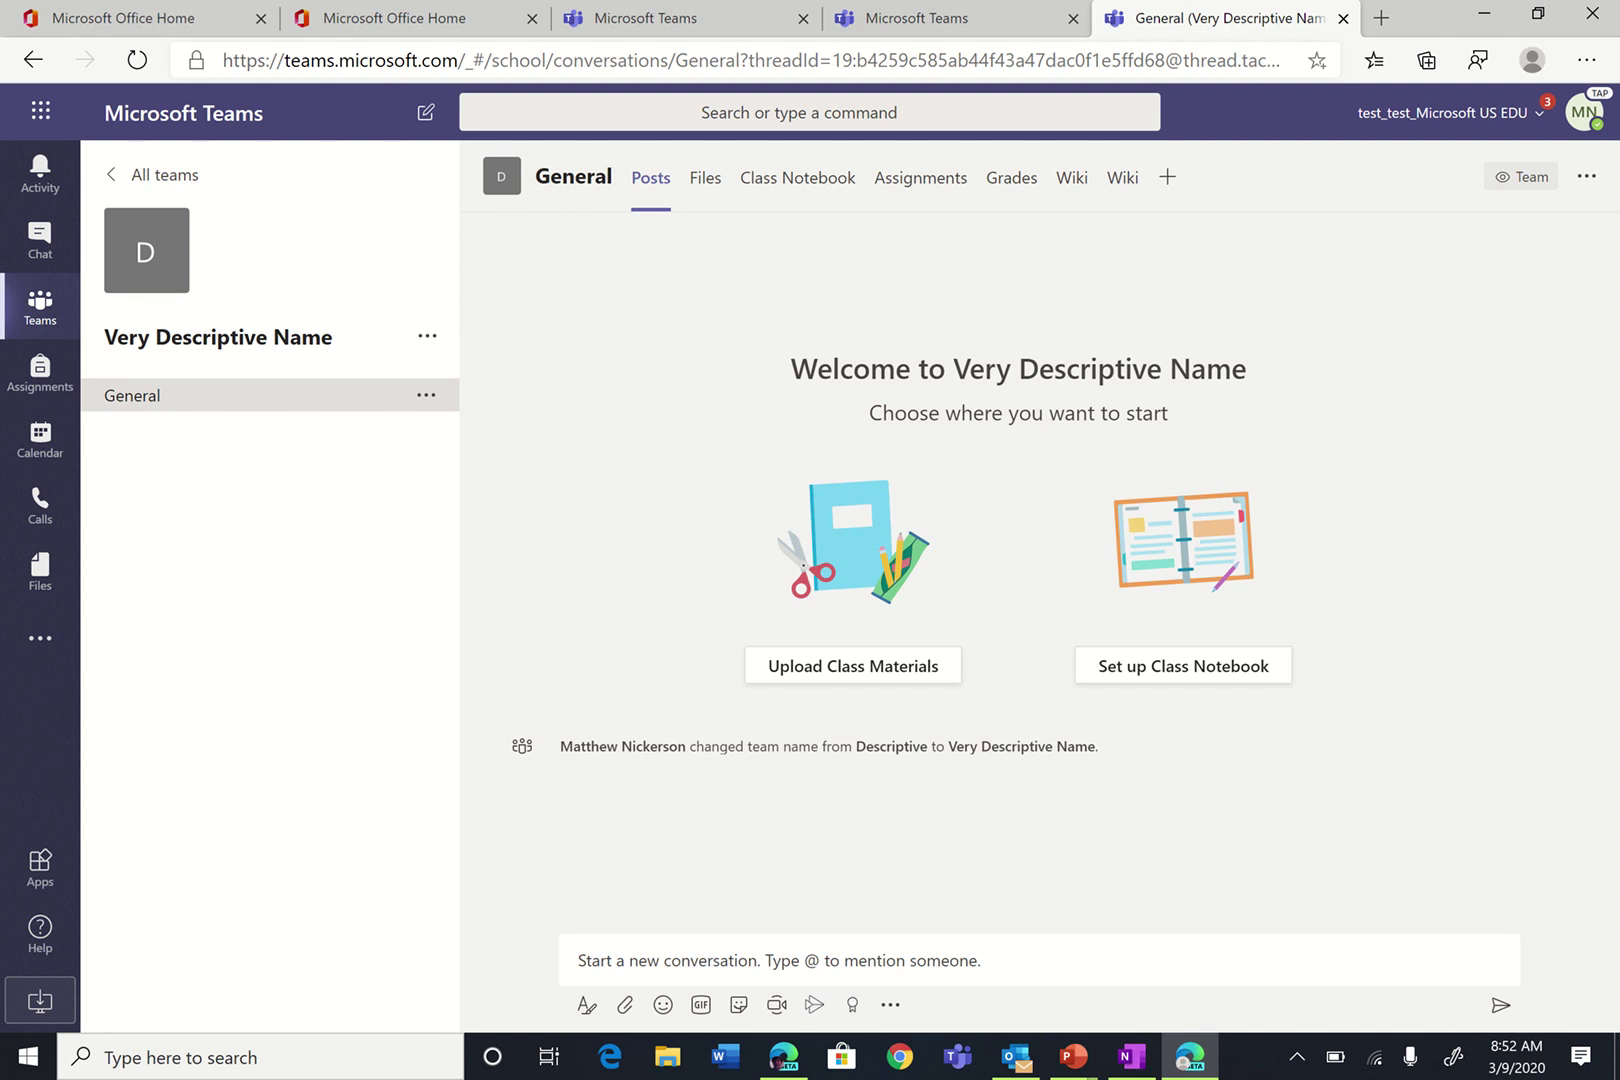
left_click(705, 177)
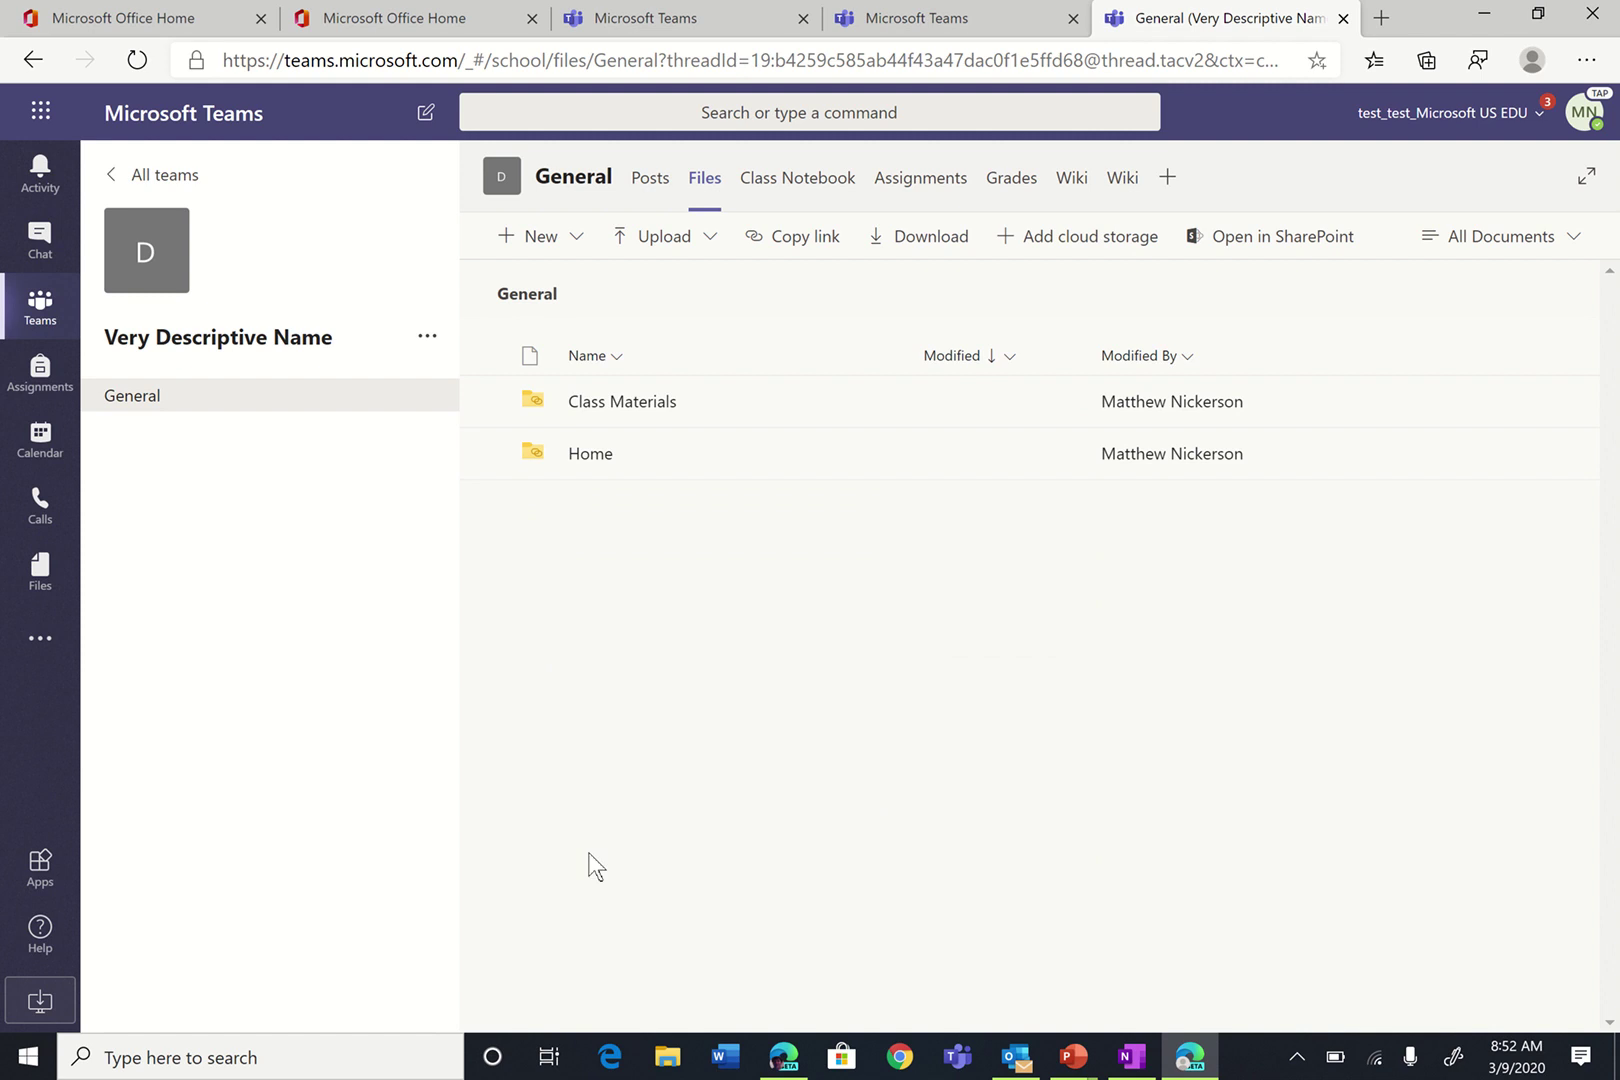
left_click(577, 238)
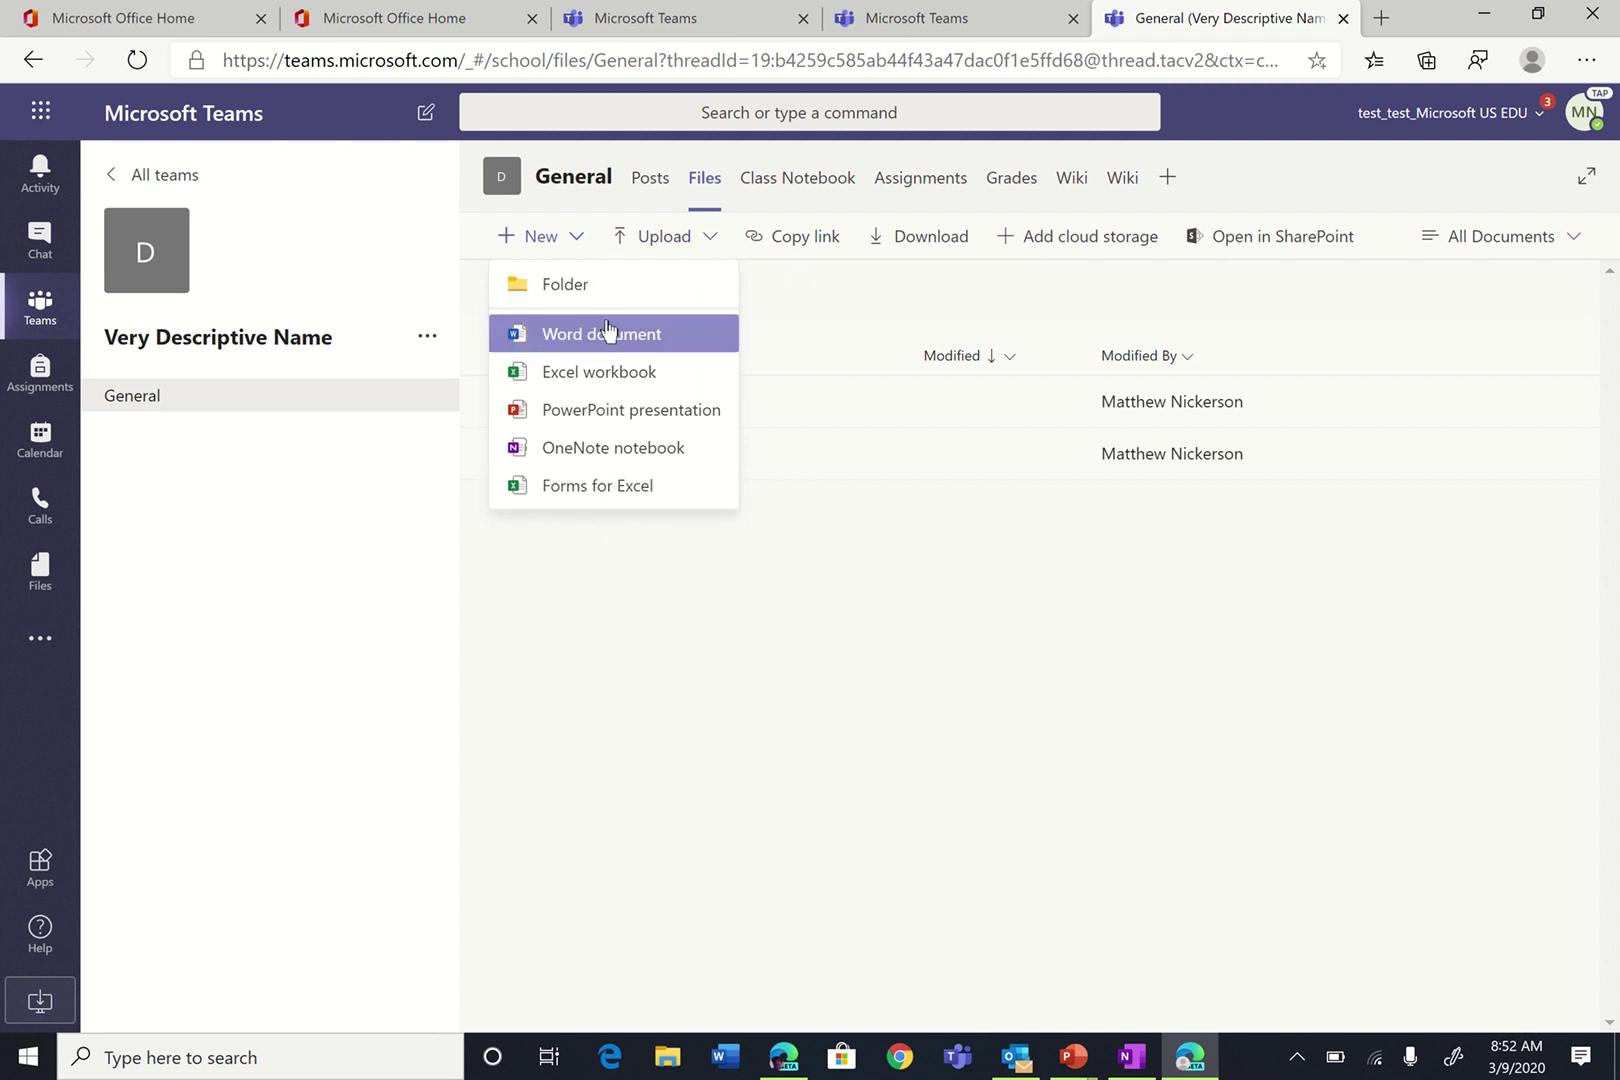
left_click(710, 238)
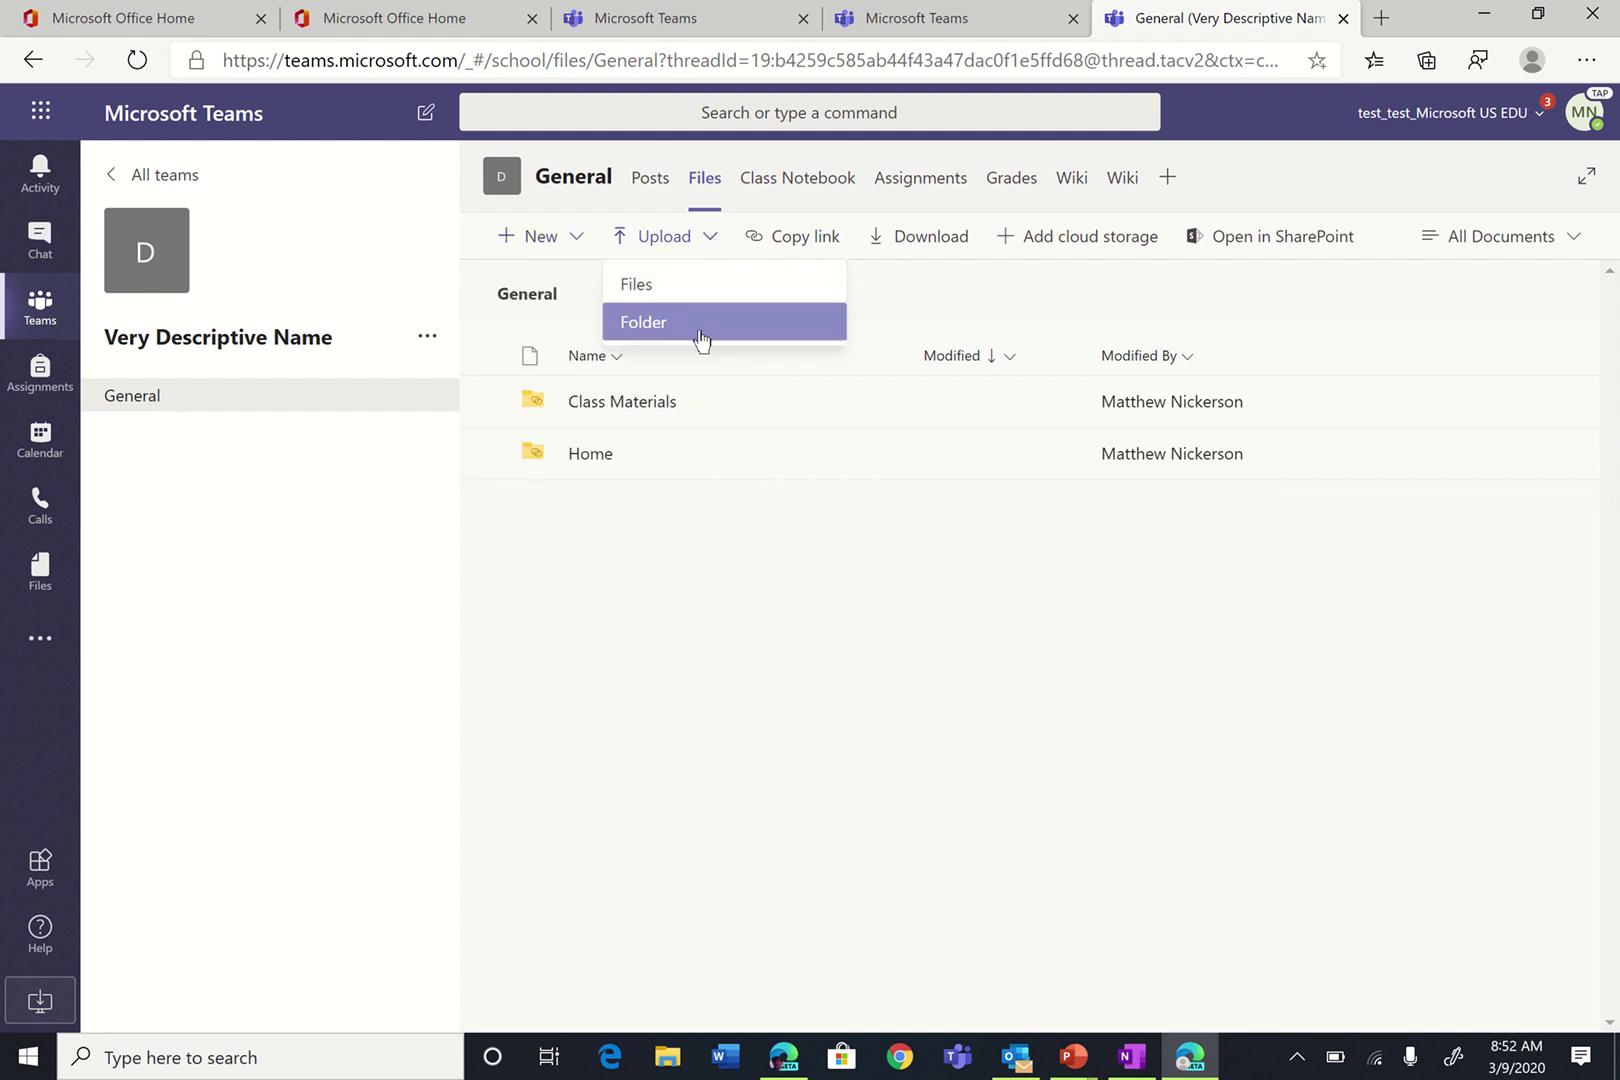
left_click(662, 294)
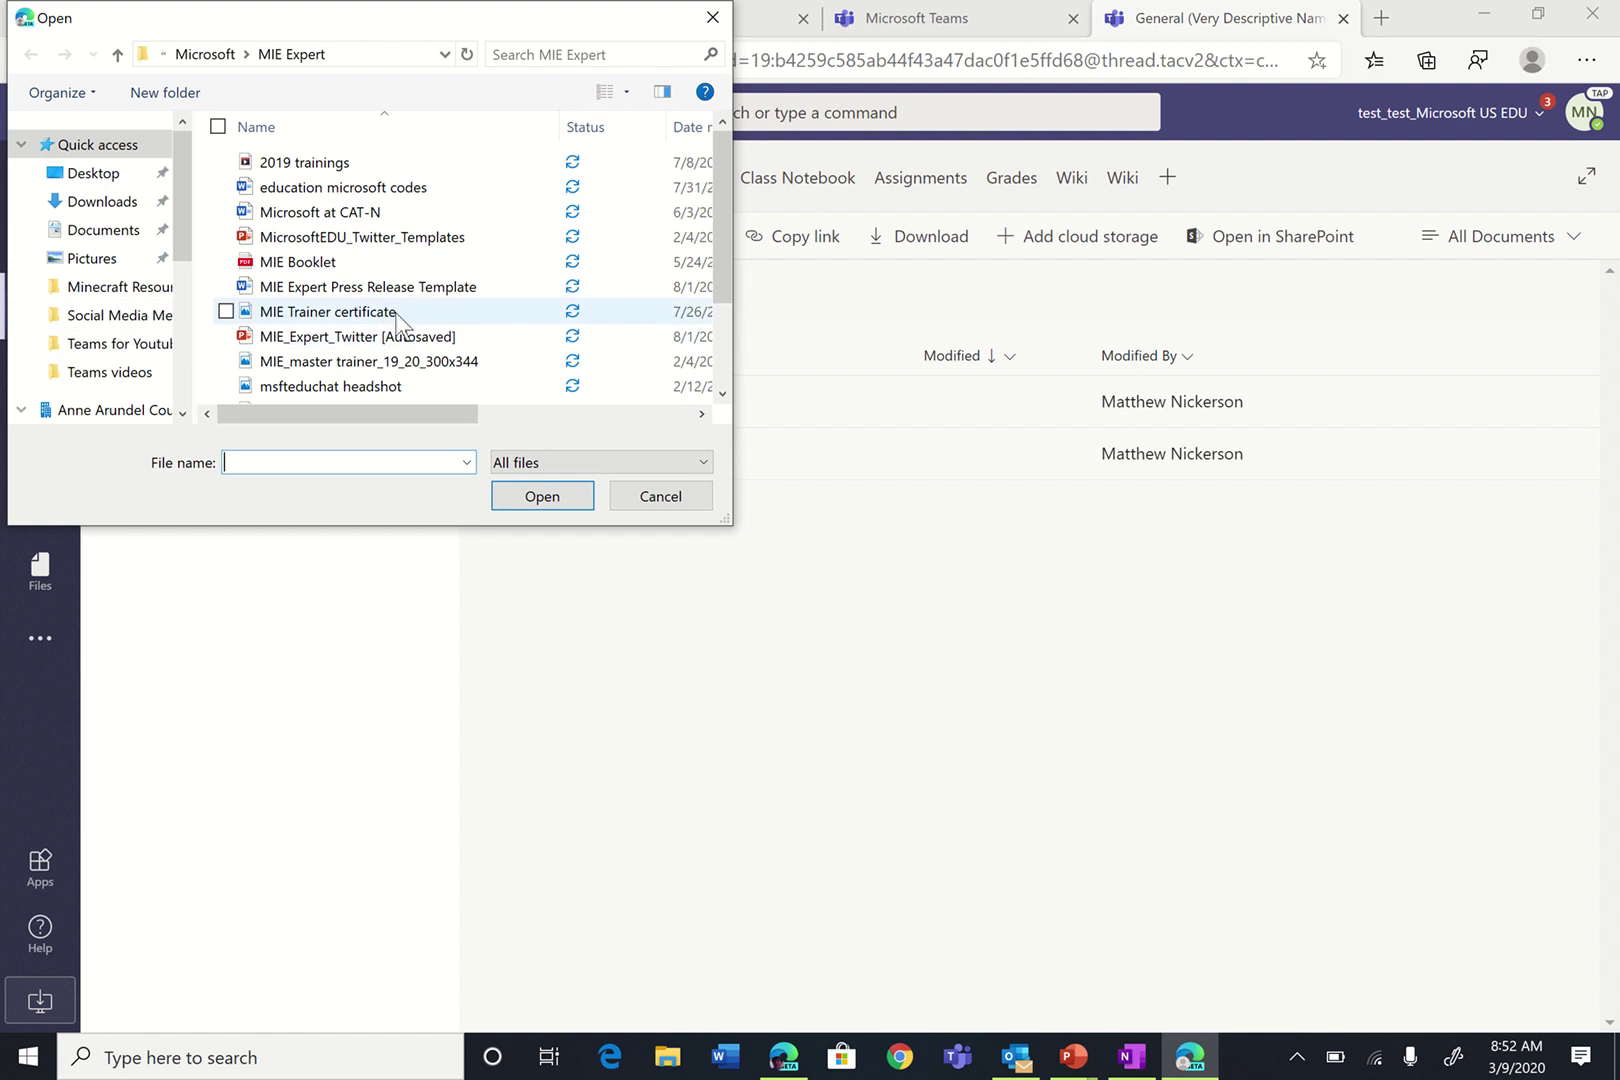
left_click(323, 263)
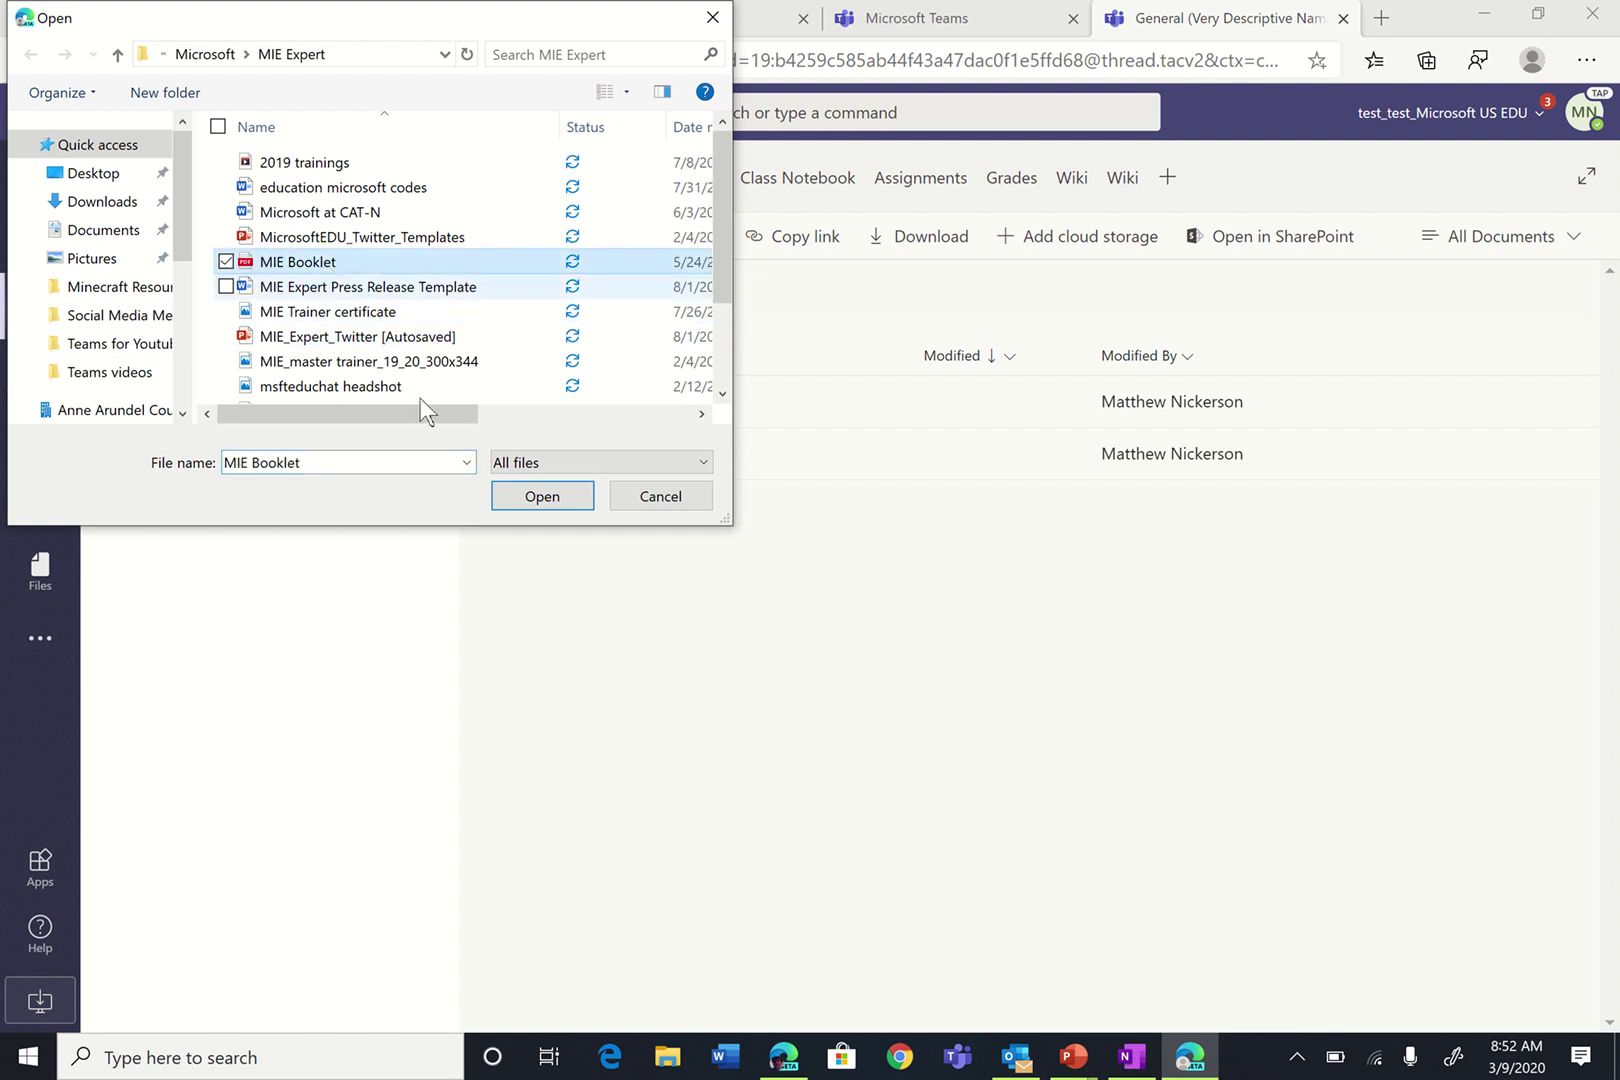
left_click(558, 490)
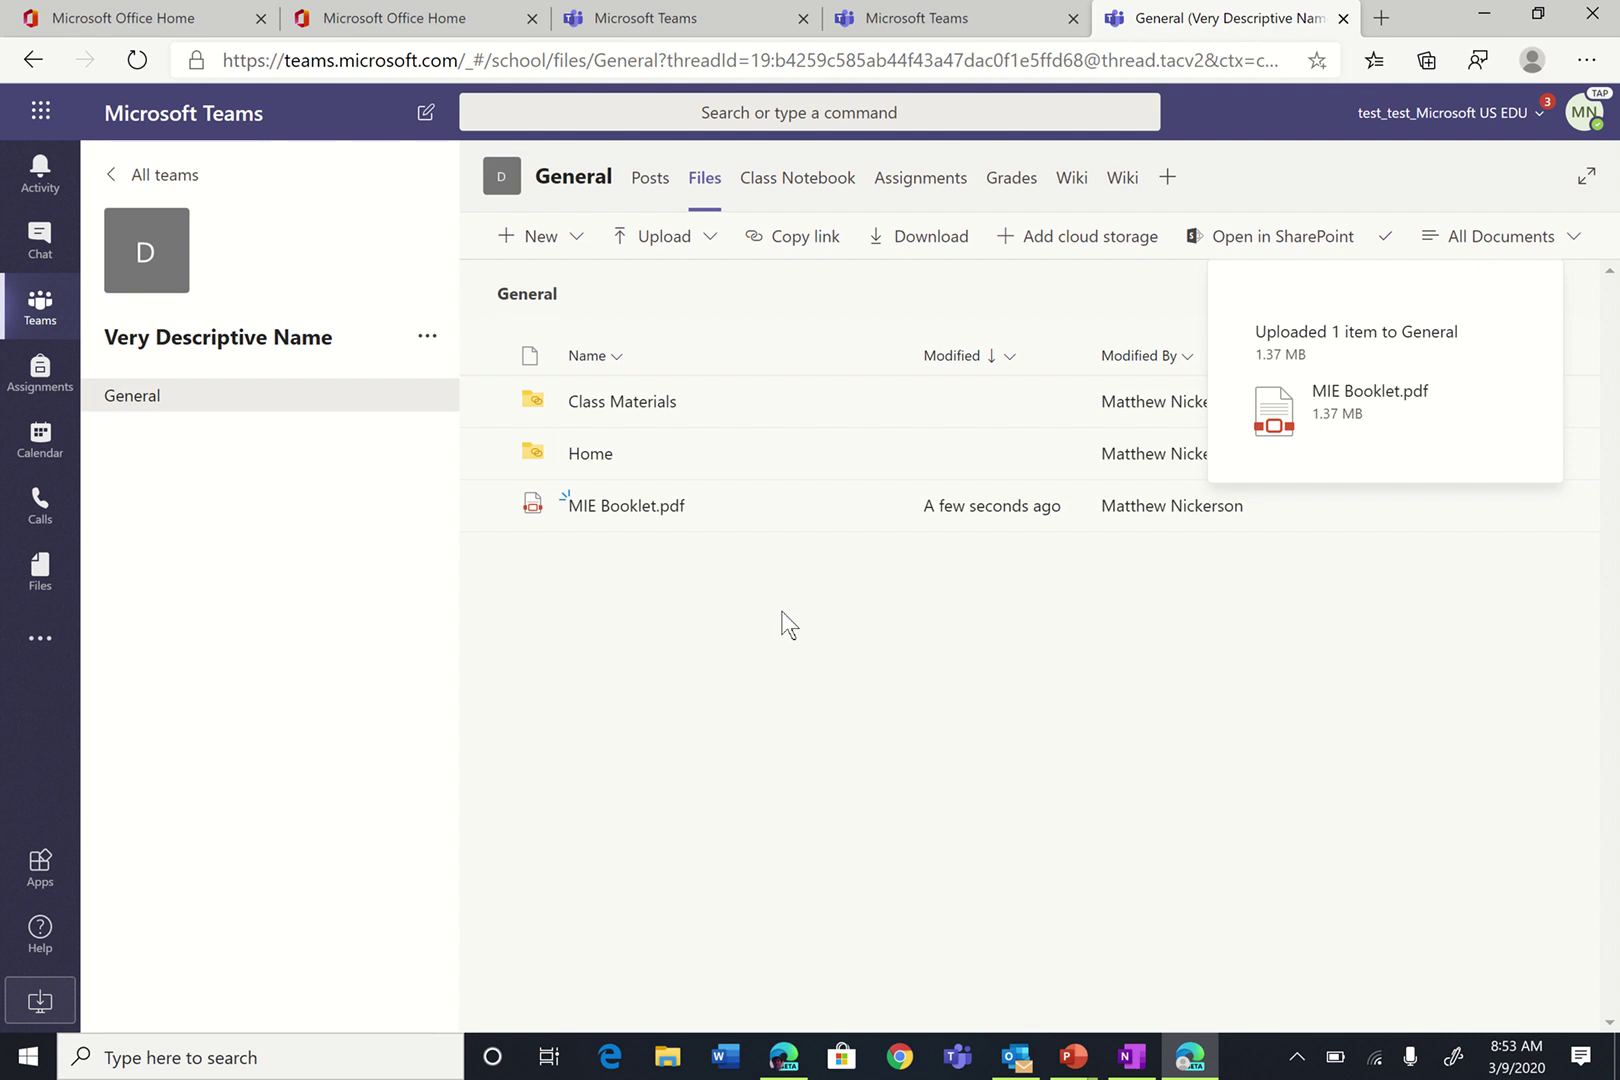
Step: Upload the whole 3D MS images folder from the Microsoft folder to the General channel's files
left_click(710, 236)
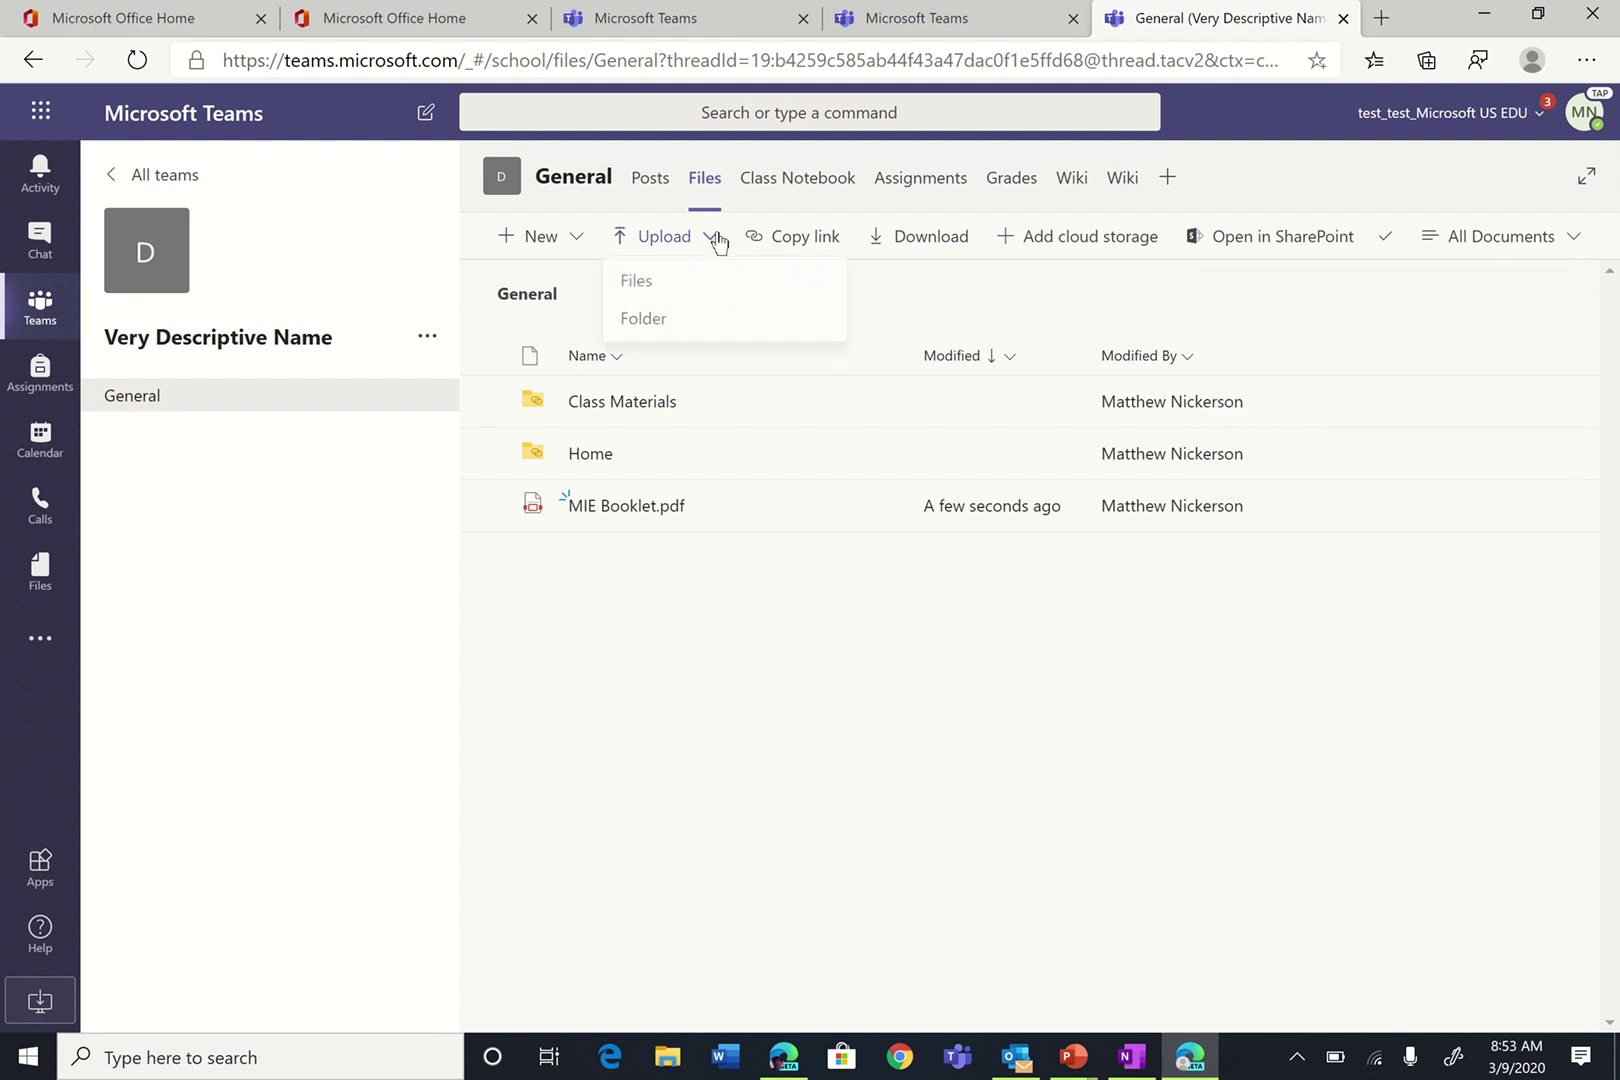
left_click(648, 322)
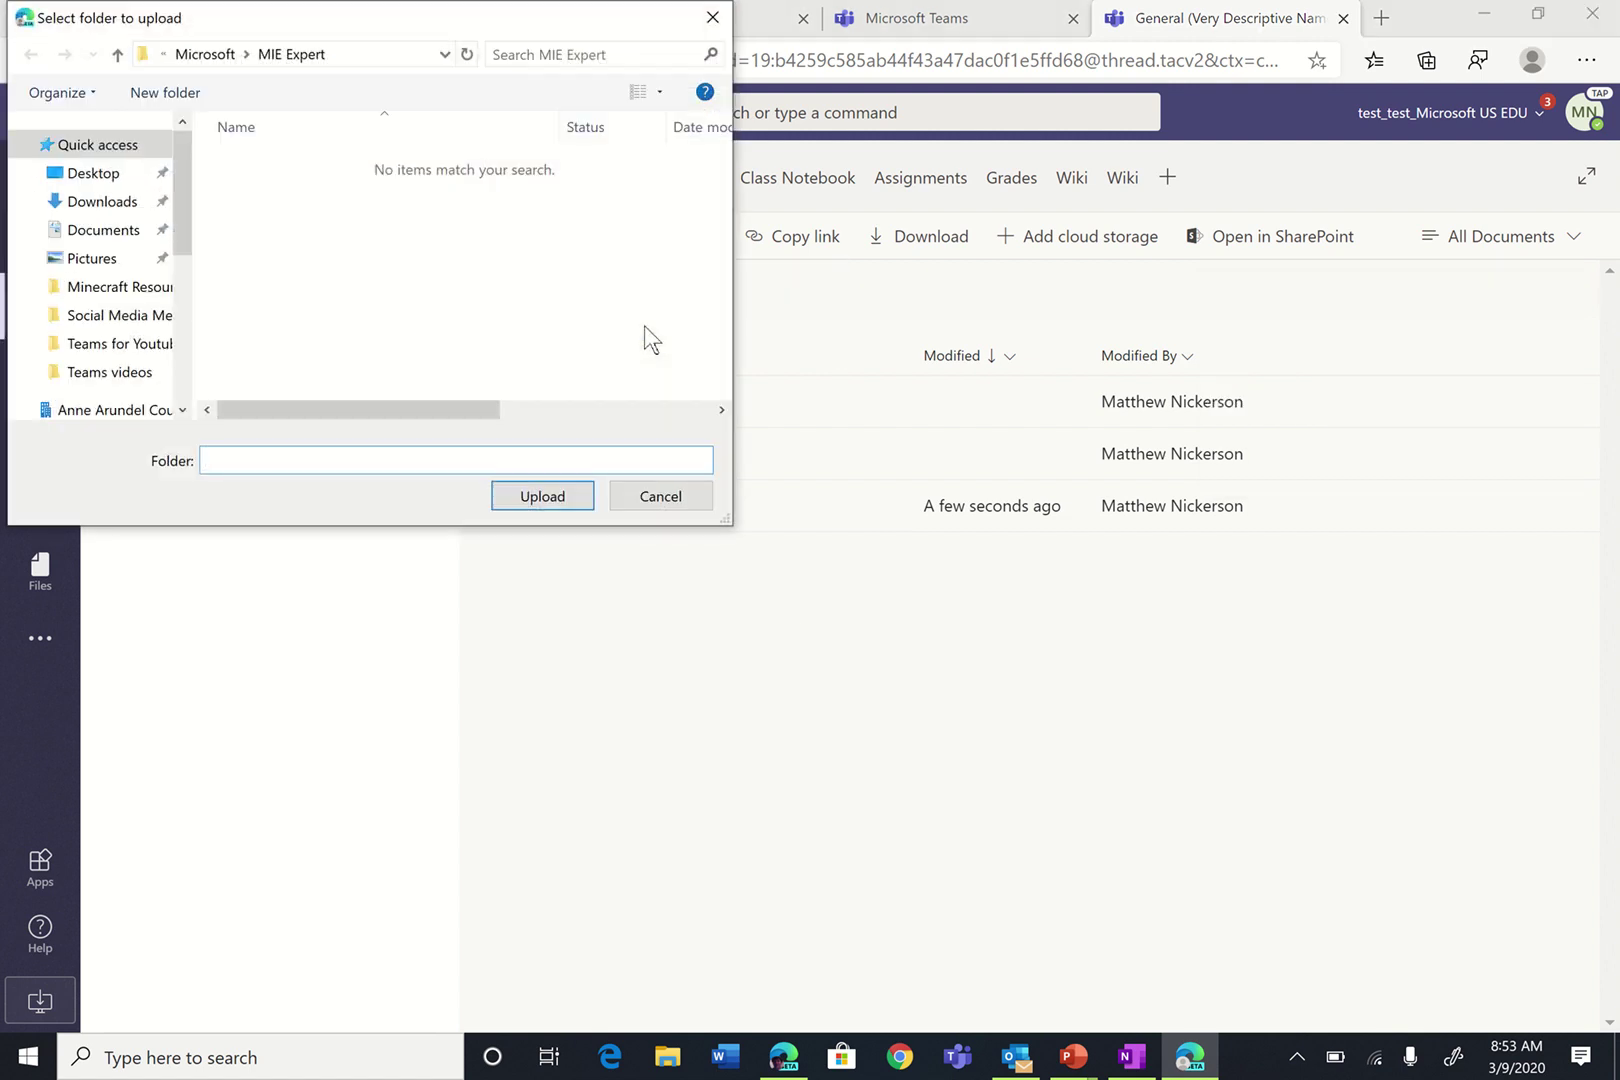
left_click(205, 55)
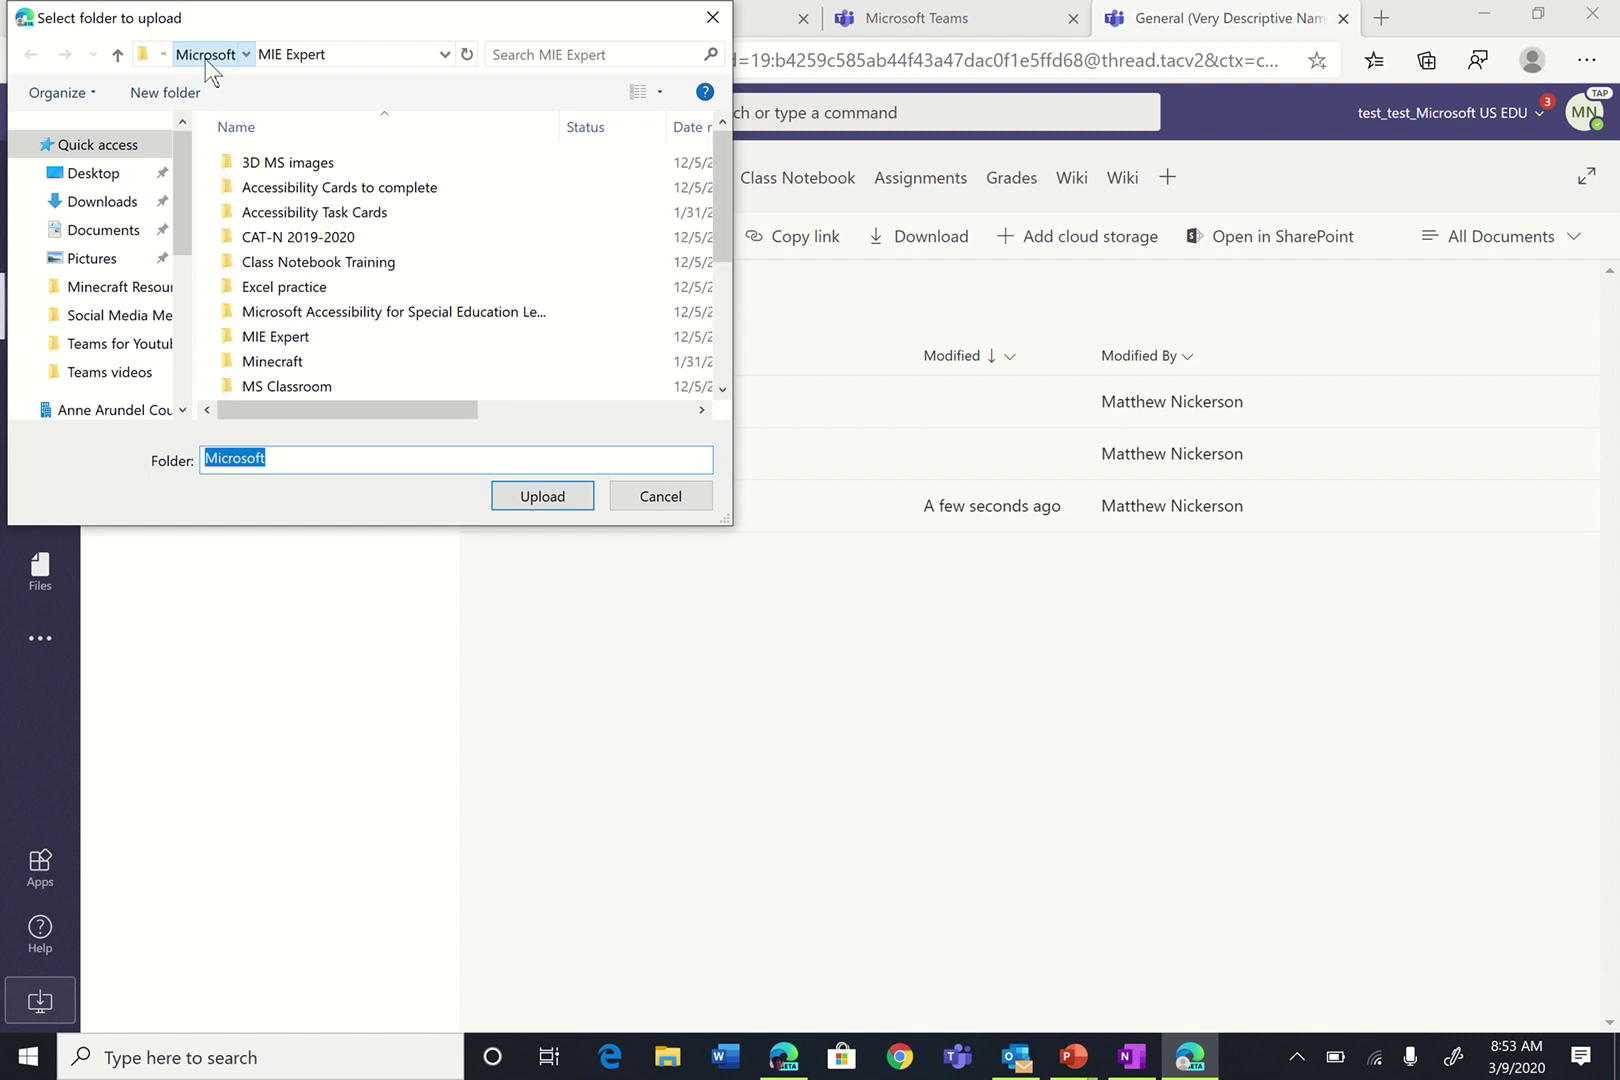
left_click(345, 164)
left_click(561, 496)
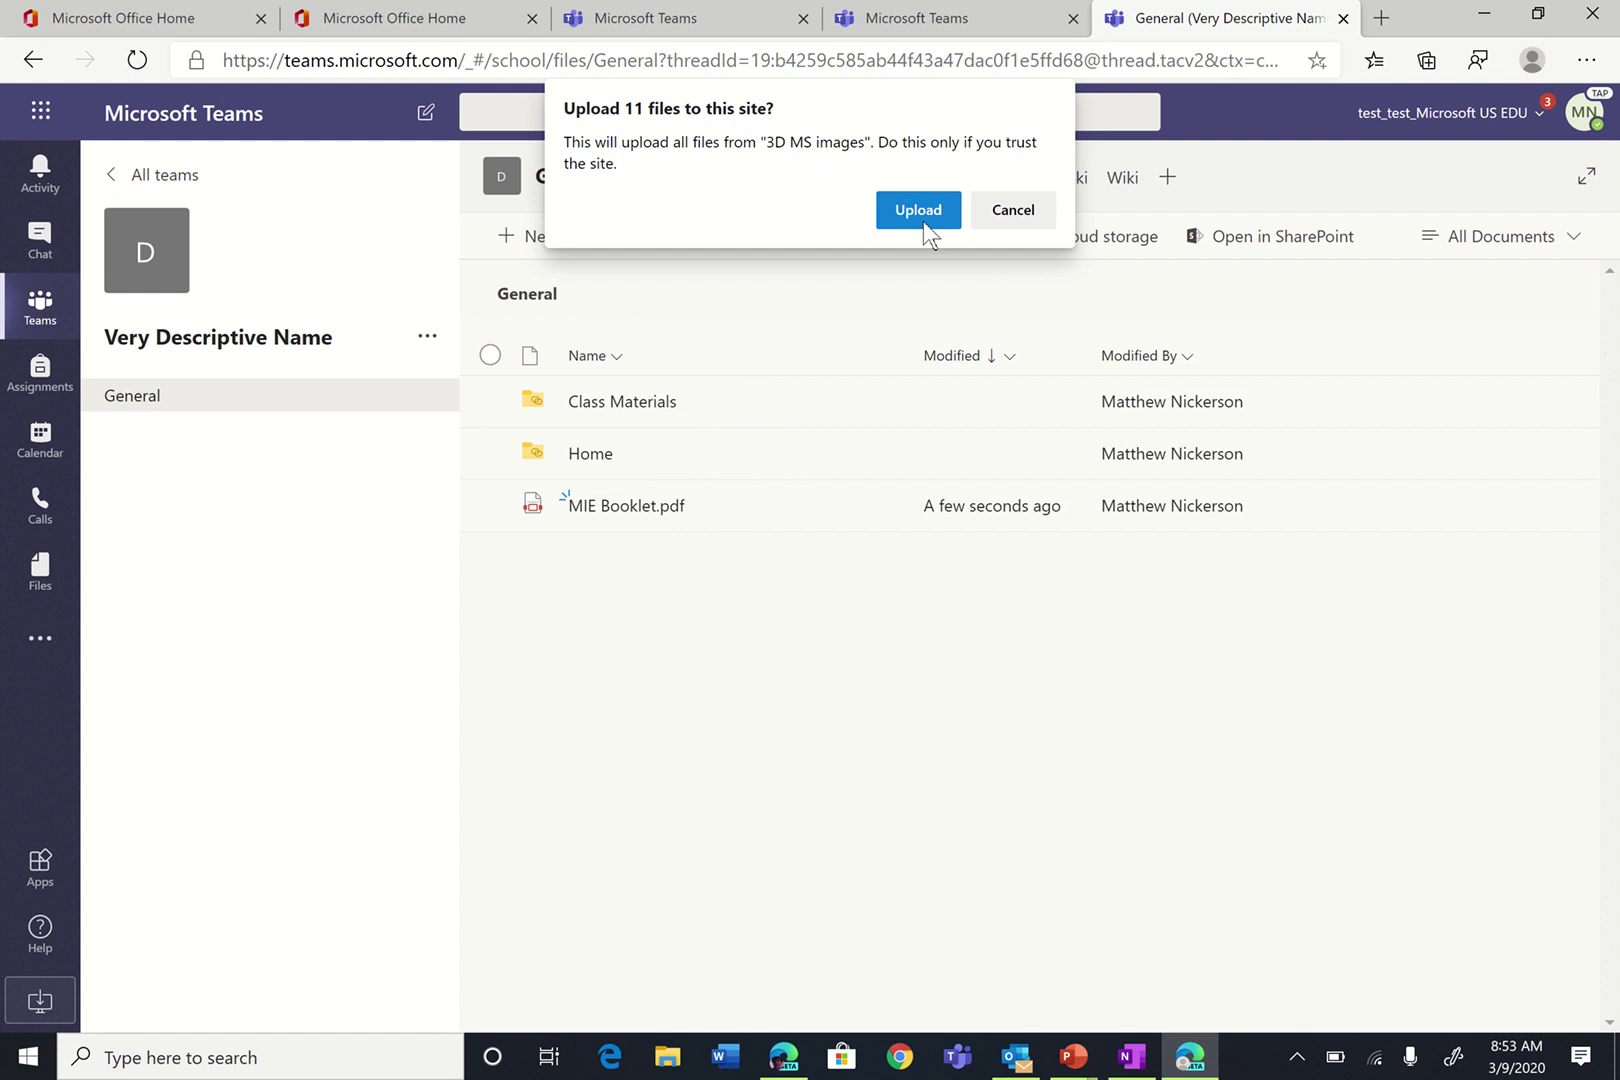
left_click(920, 214)
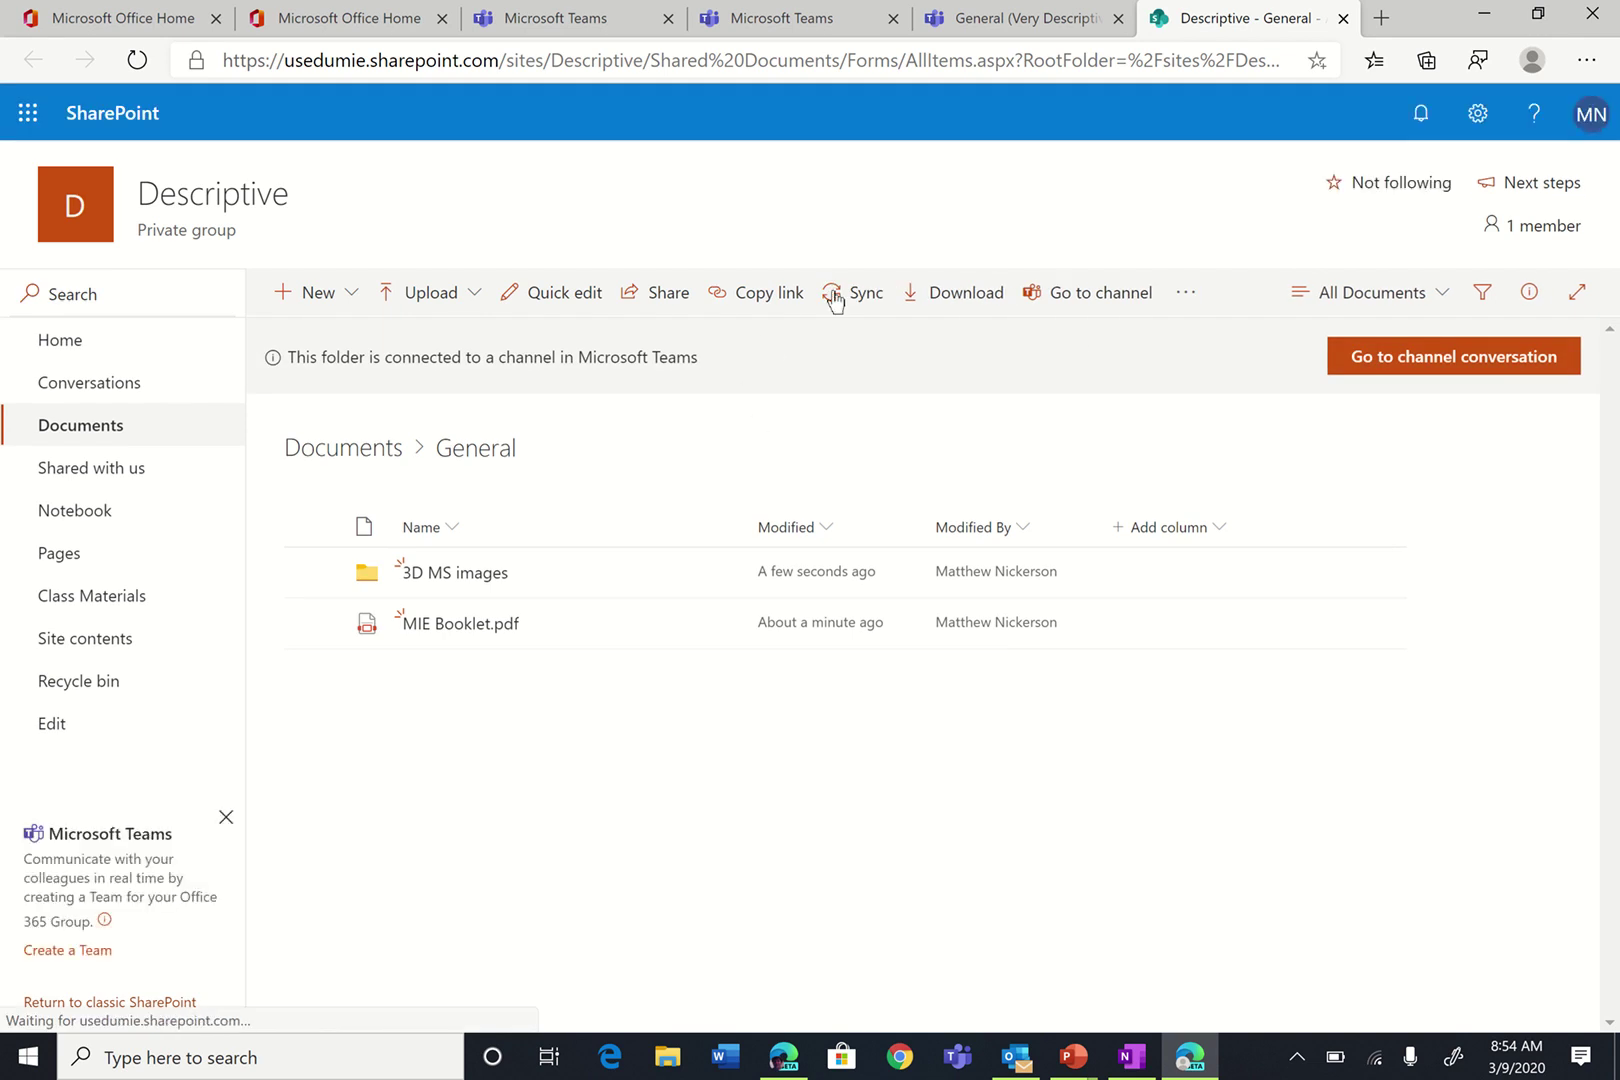
Step: Start syncing the General document library from SharePoint to the computer, allowing the site to open Microsoft OneDrive
left_click(849, 300)
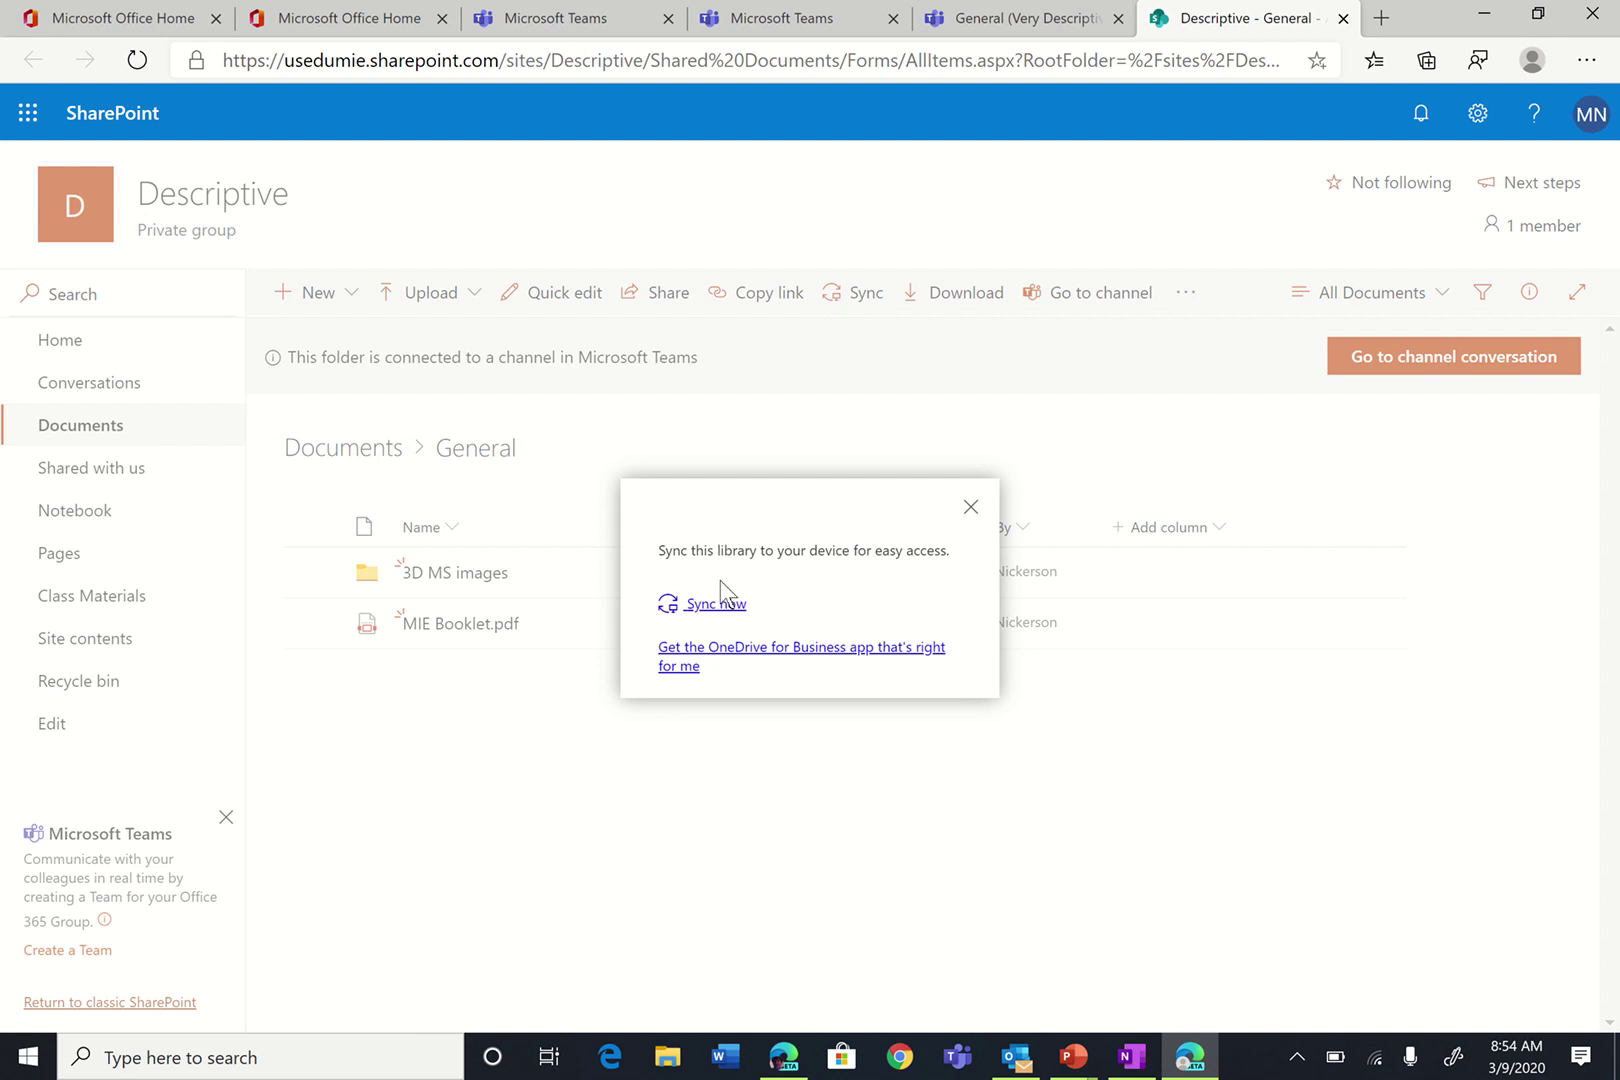
left_click(720, 603)
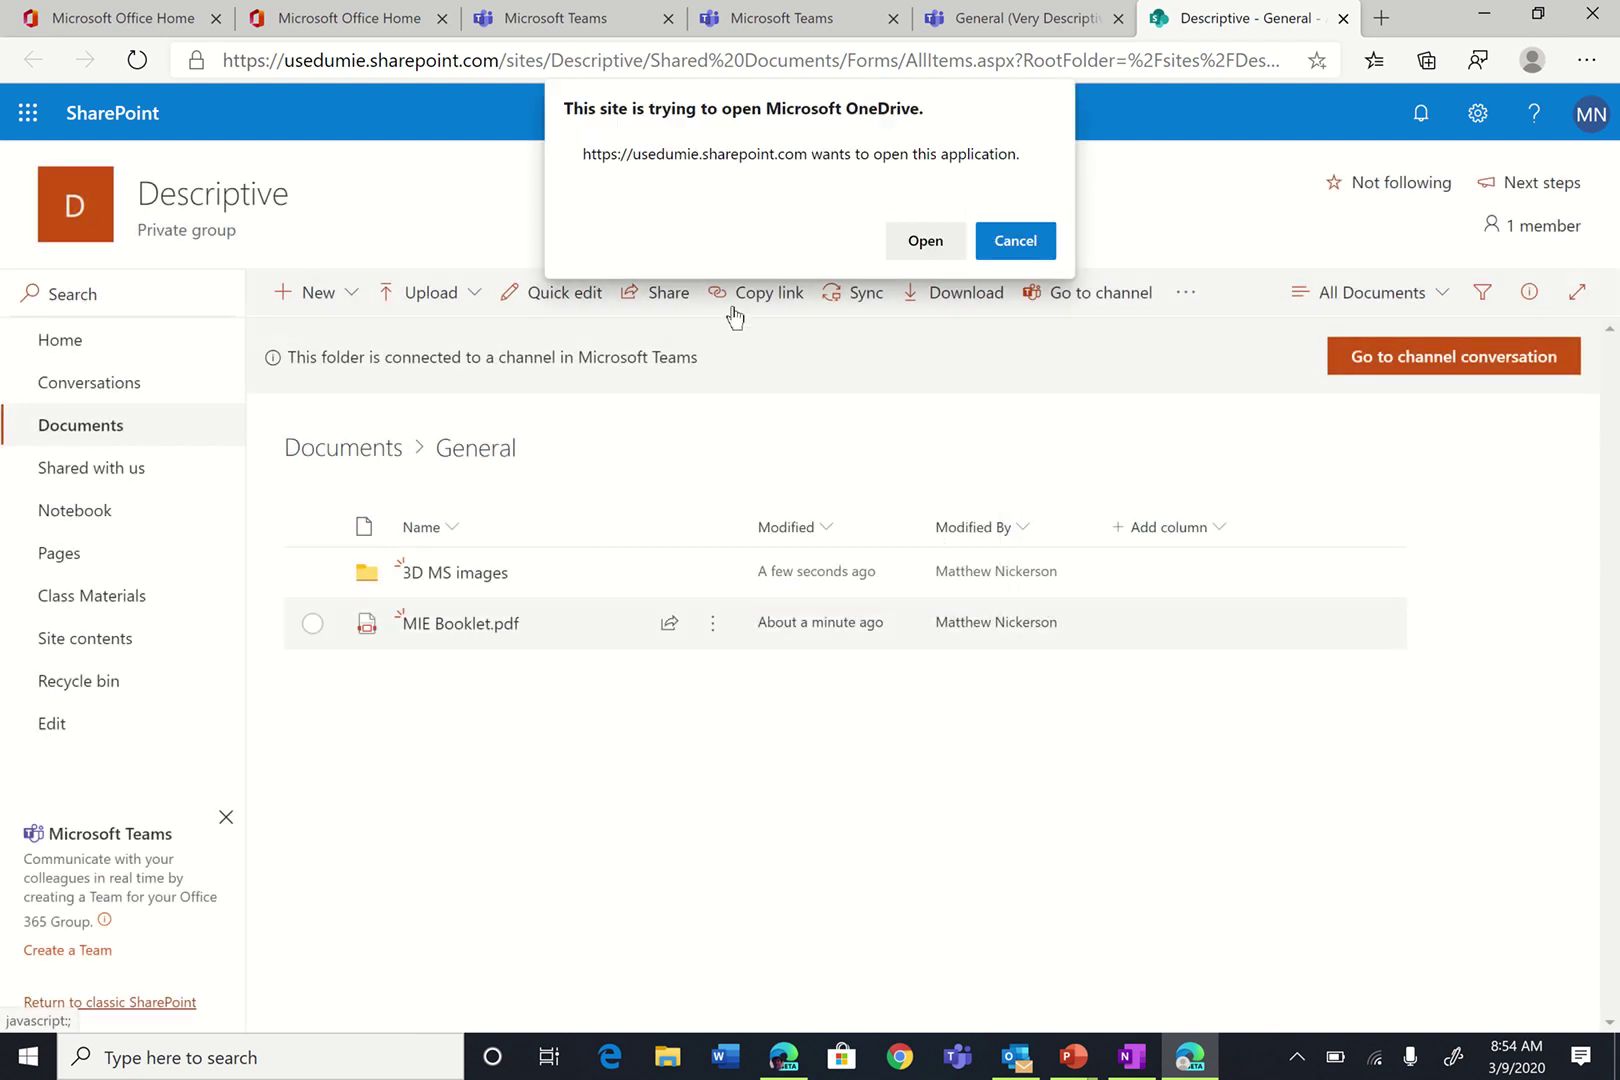
left_click(940, 235)
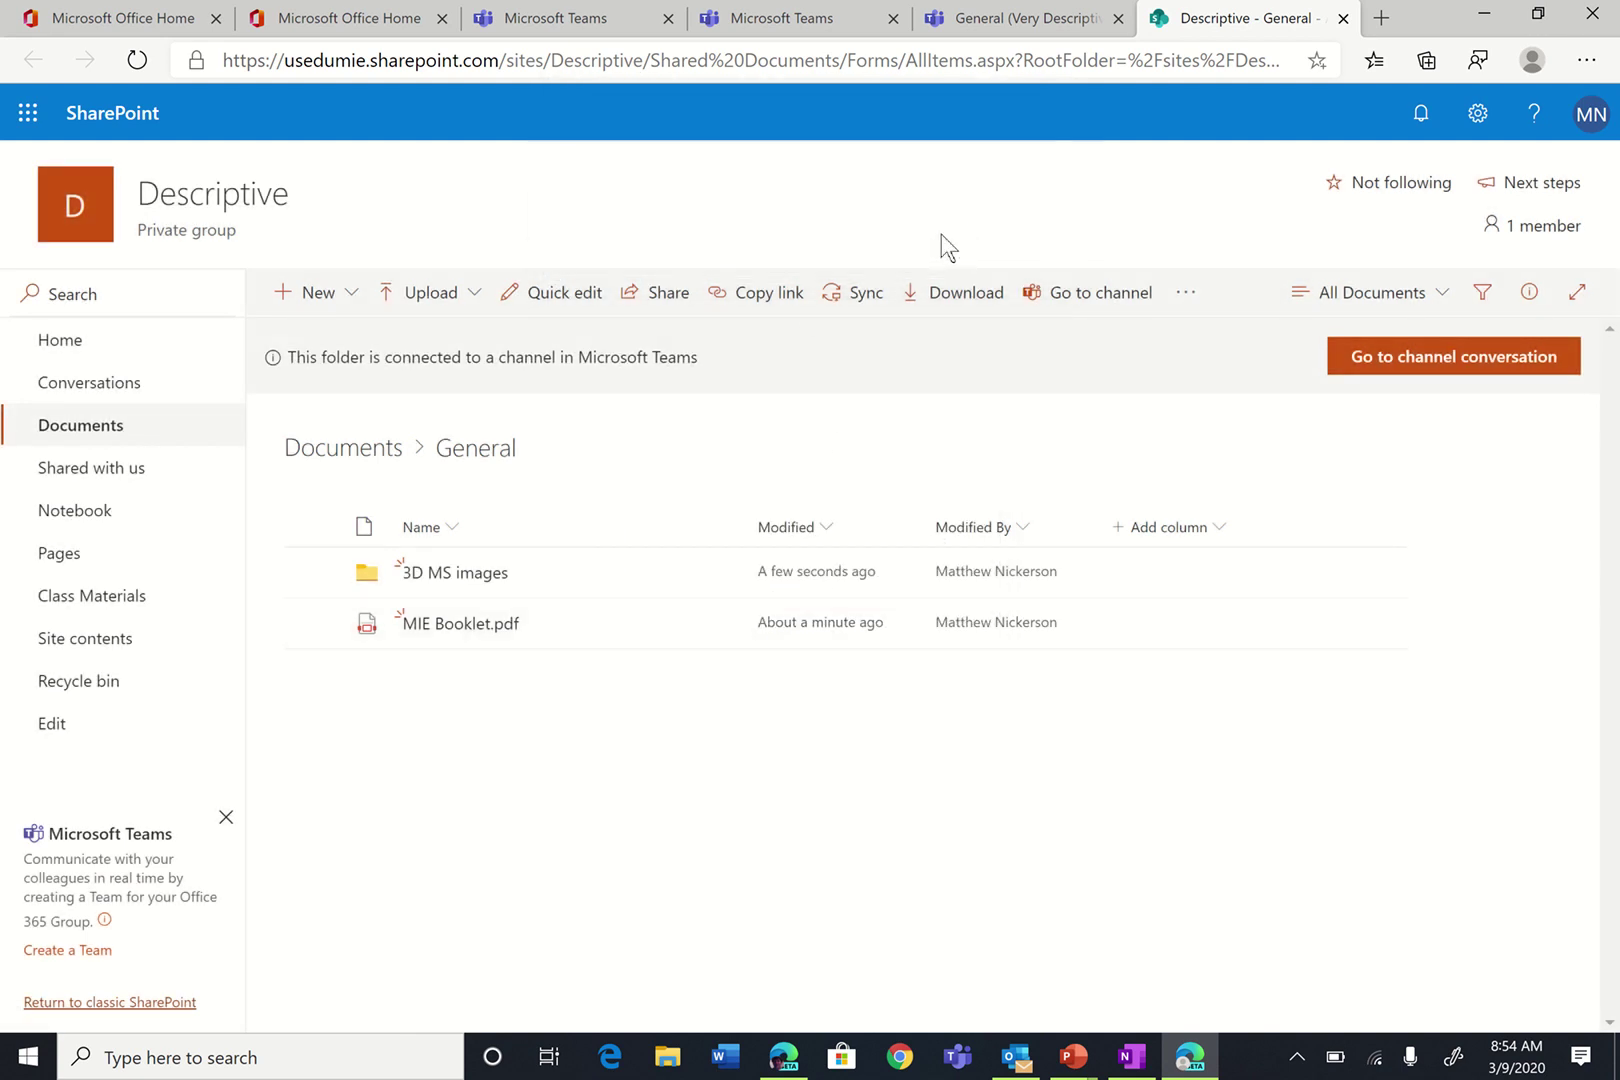
Step: Switch to File Explorer and look over the school organization's synced folders, collapse their list, and minimize the window
left_click(665, 1060)
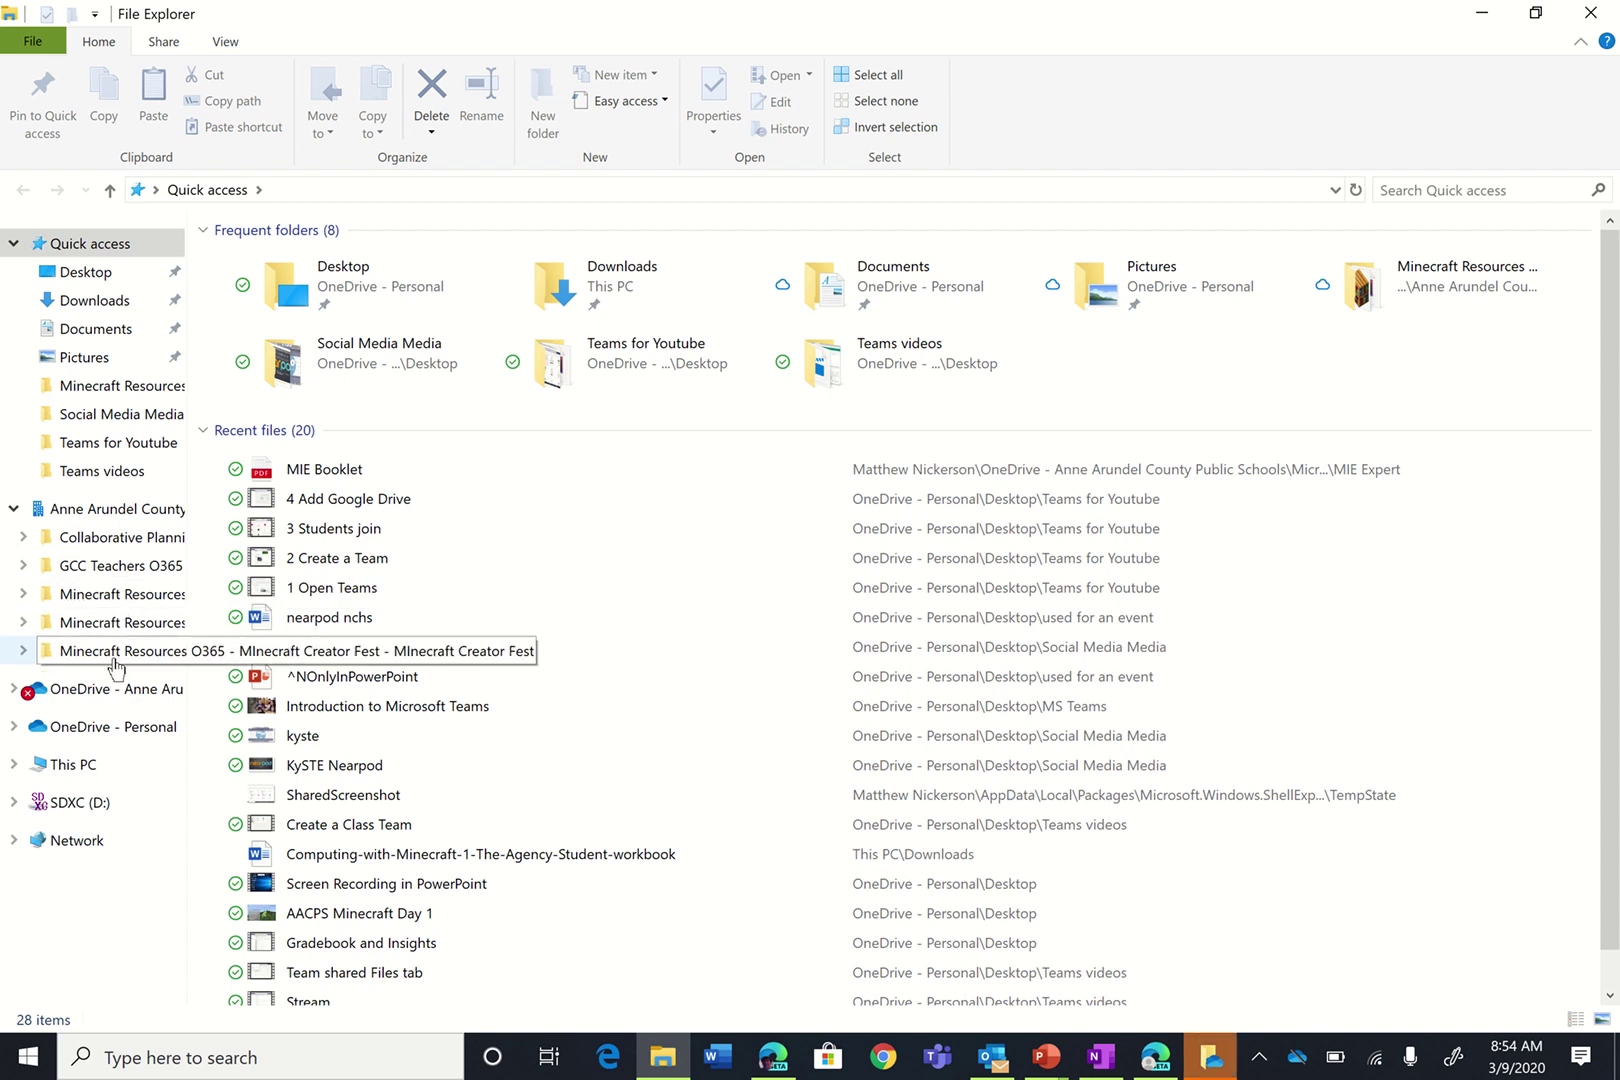
left_click(13, 508)
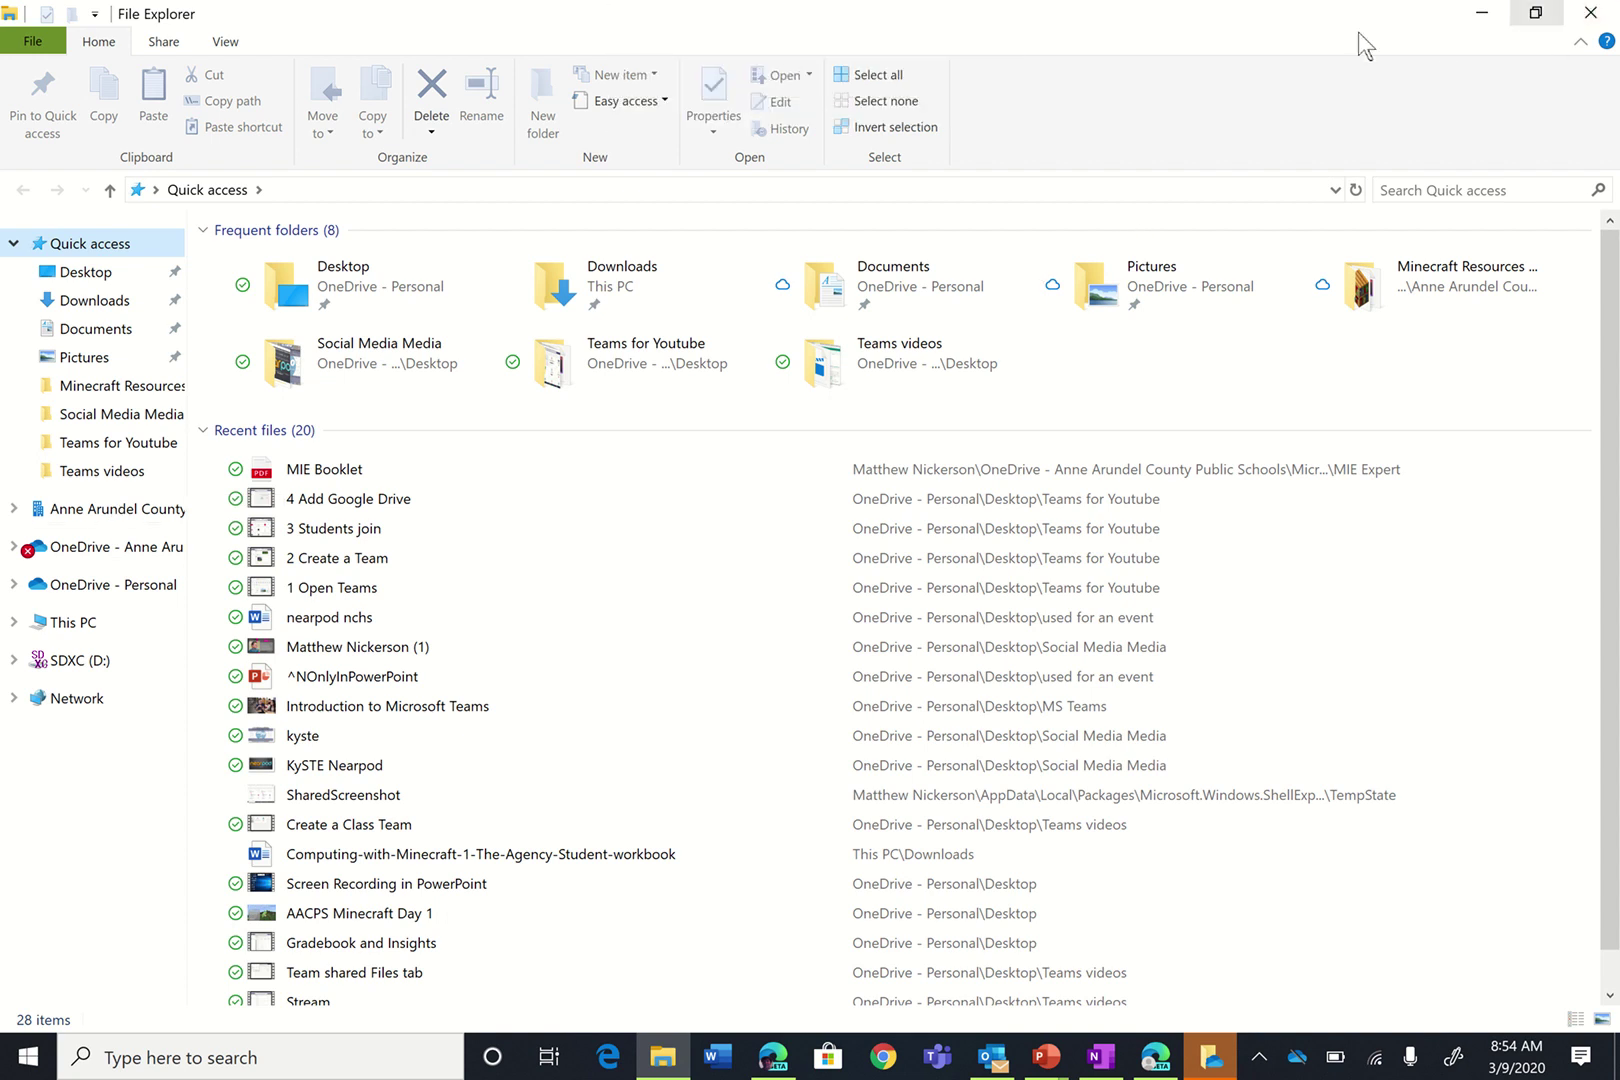
left_click(1482, 18)
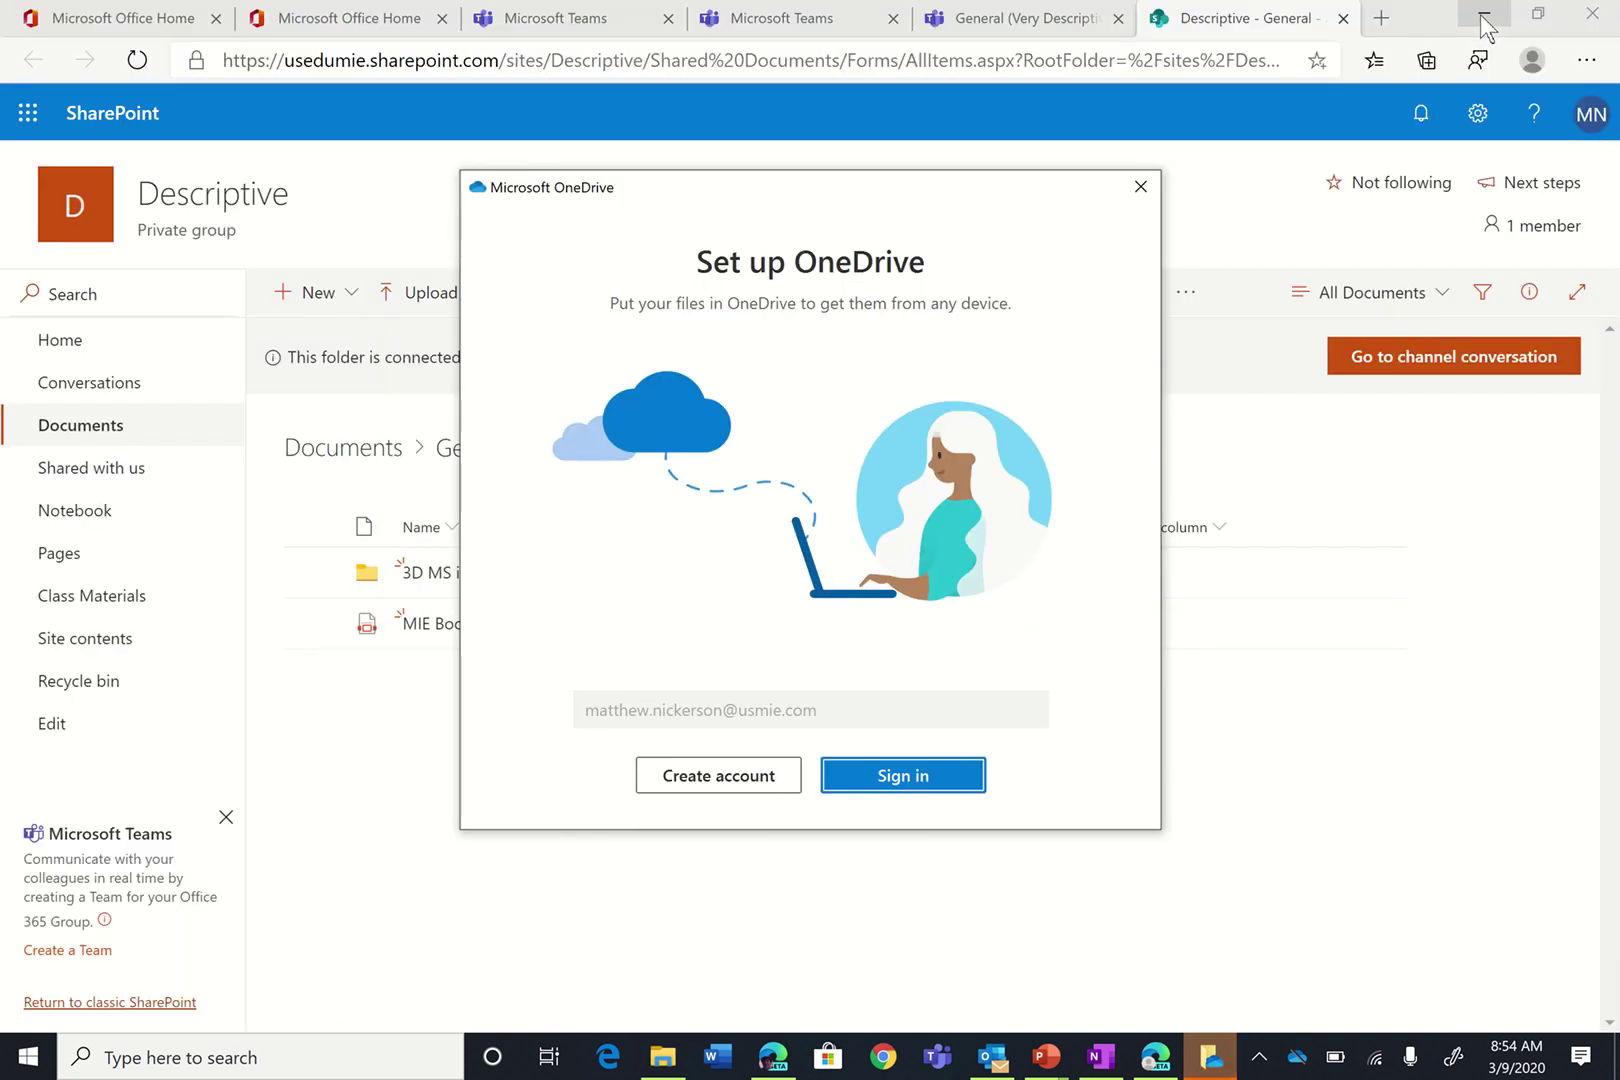
Step: Complete the OneDrive setup with the prefilled account and default folder location, skip the mobile app, and open the OneDrive folder
left_click(898, 775)
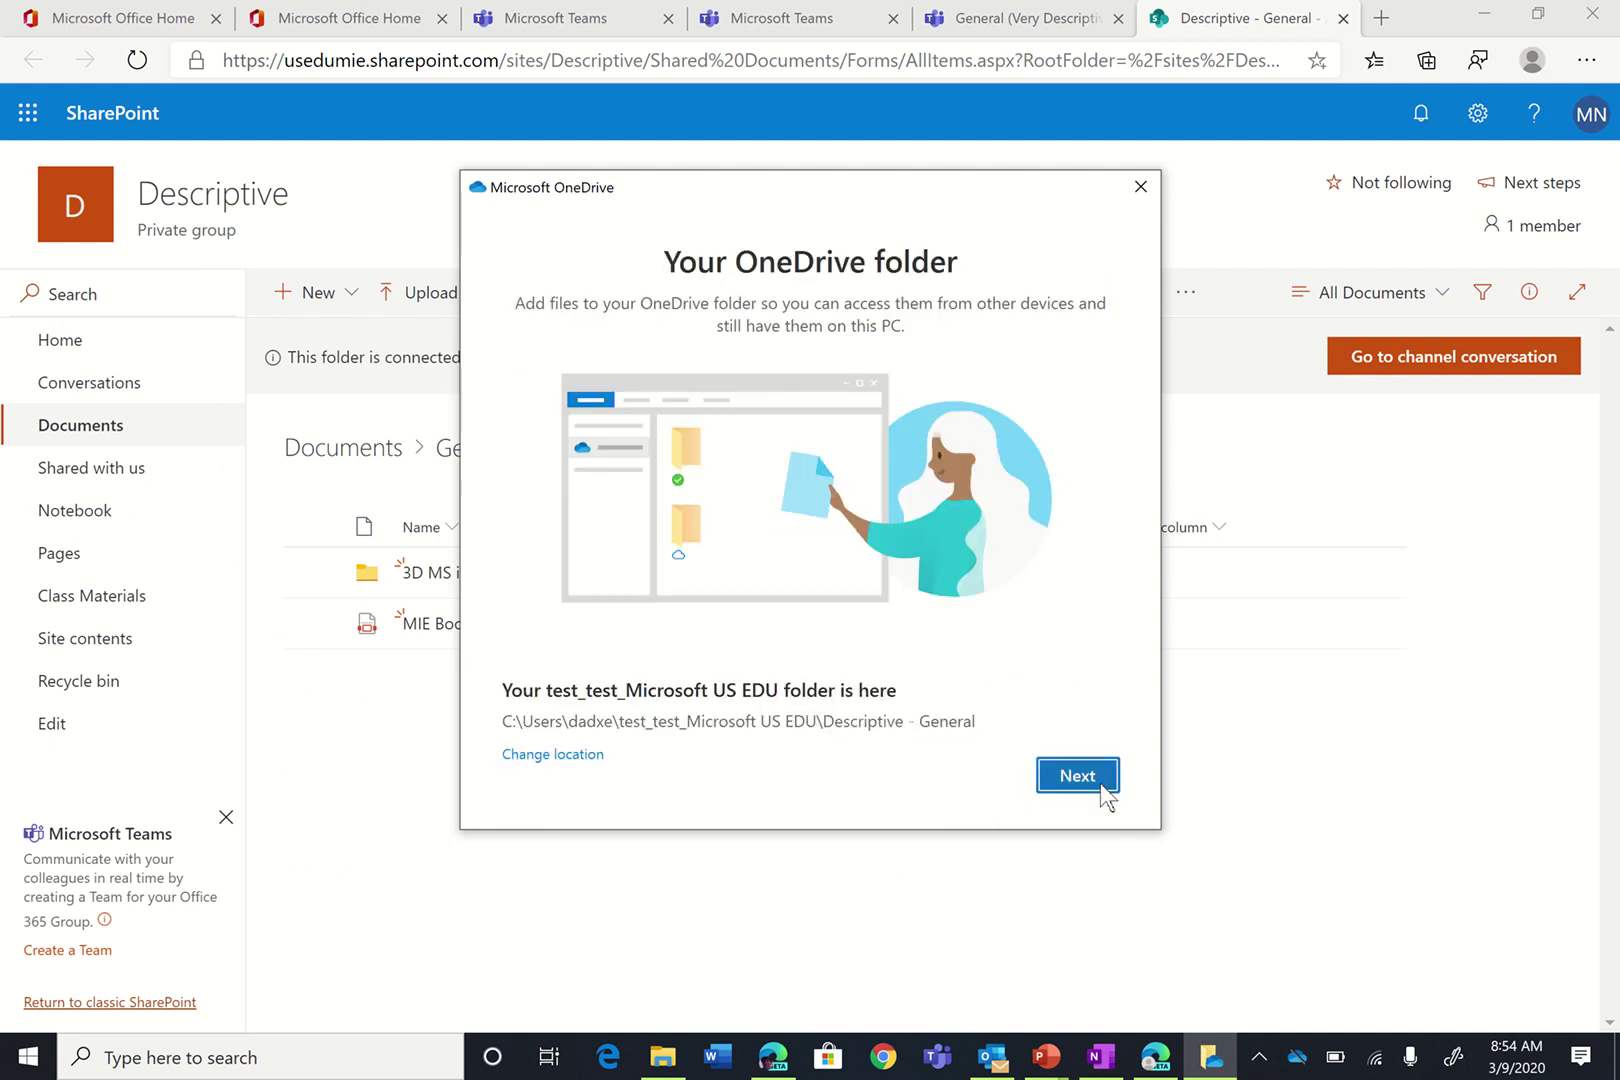
left_click(1094, 776)
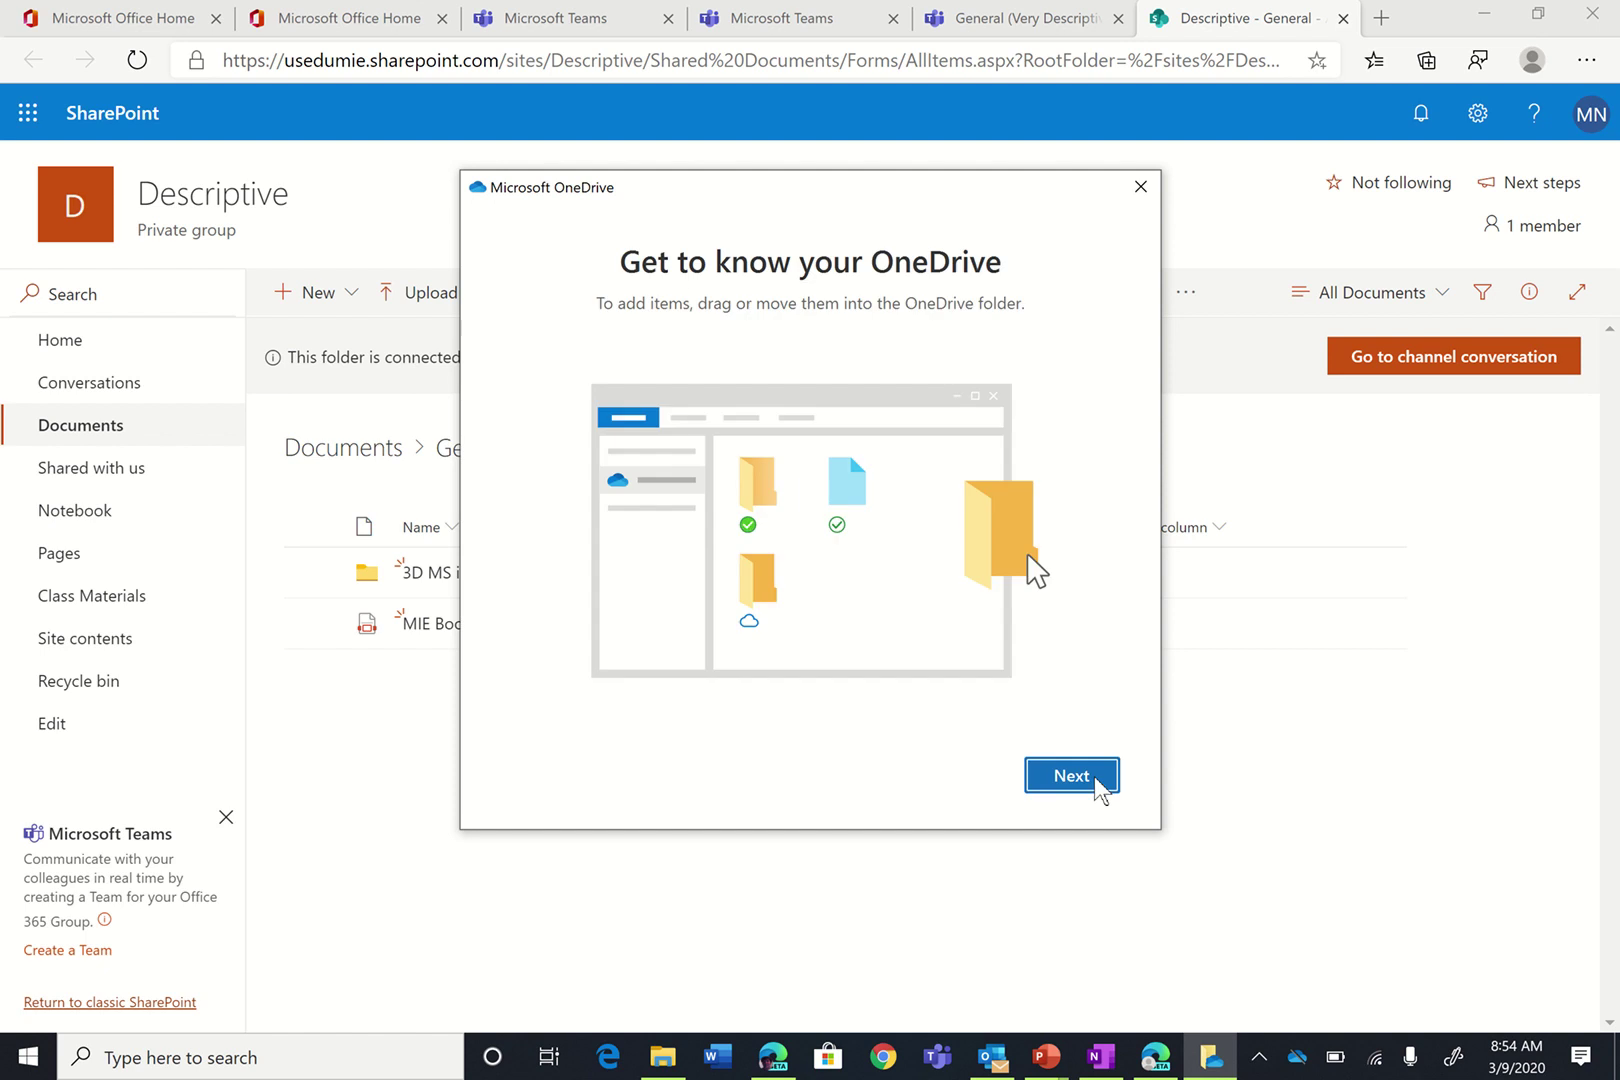
left_click(1095, 777)
left_click(1095, 777)
left_click(1095, 777)
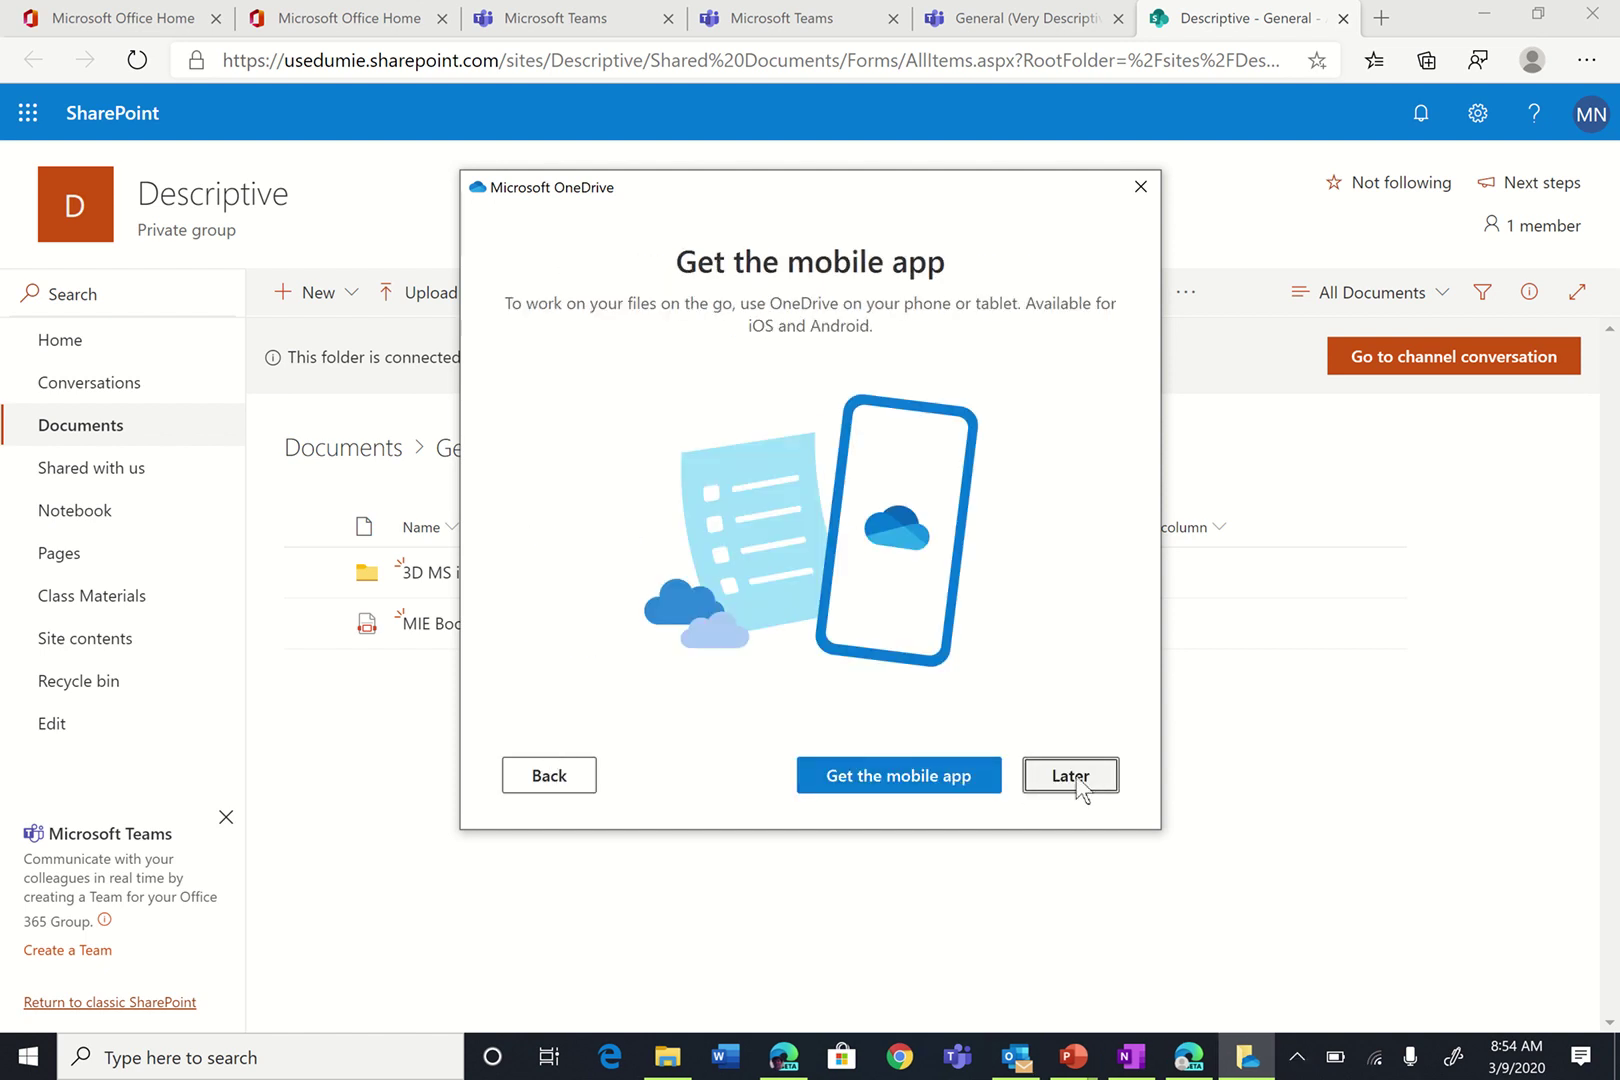
left_click(1055, 777)
left_click(1055, 778)
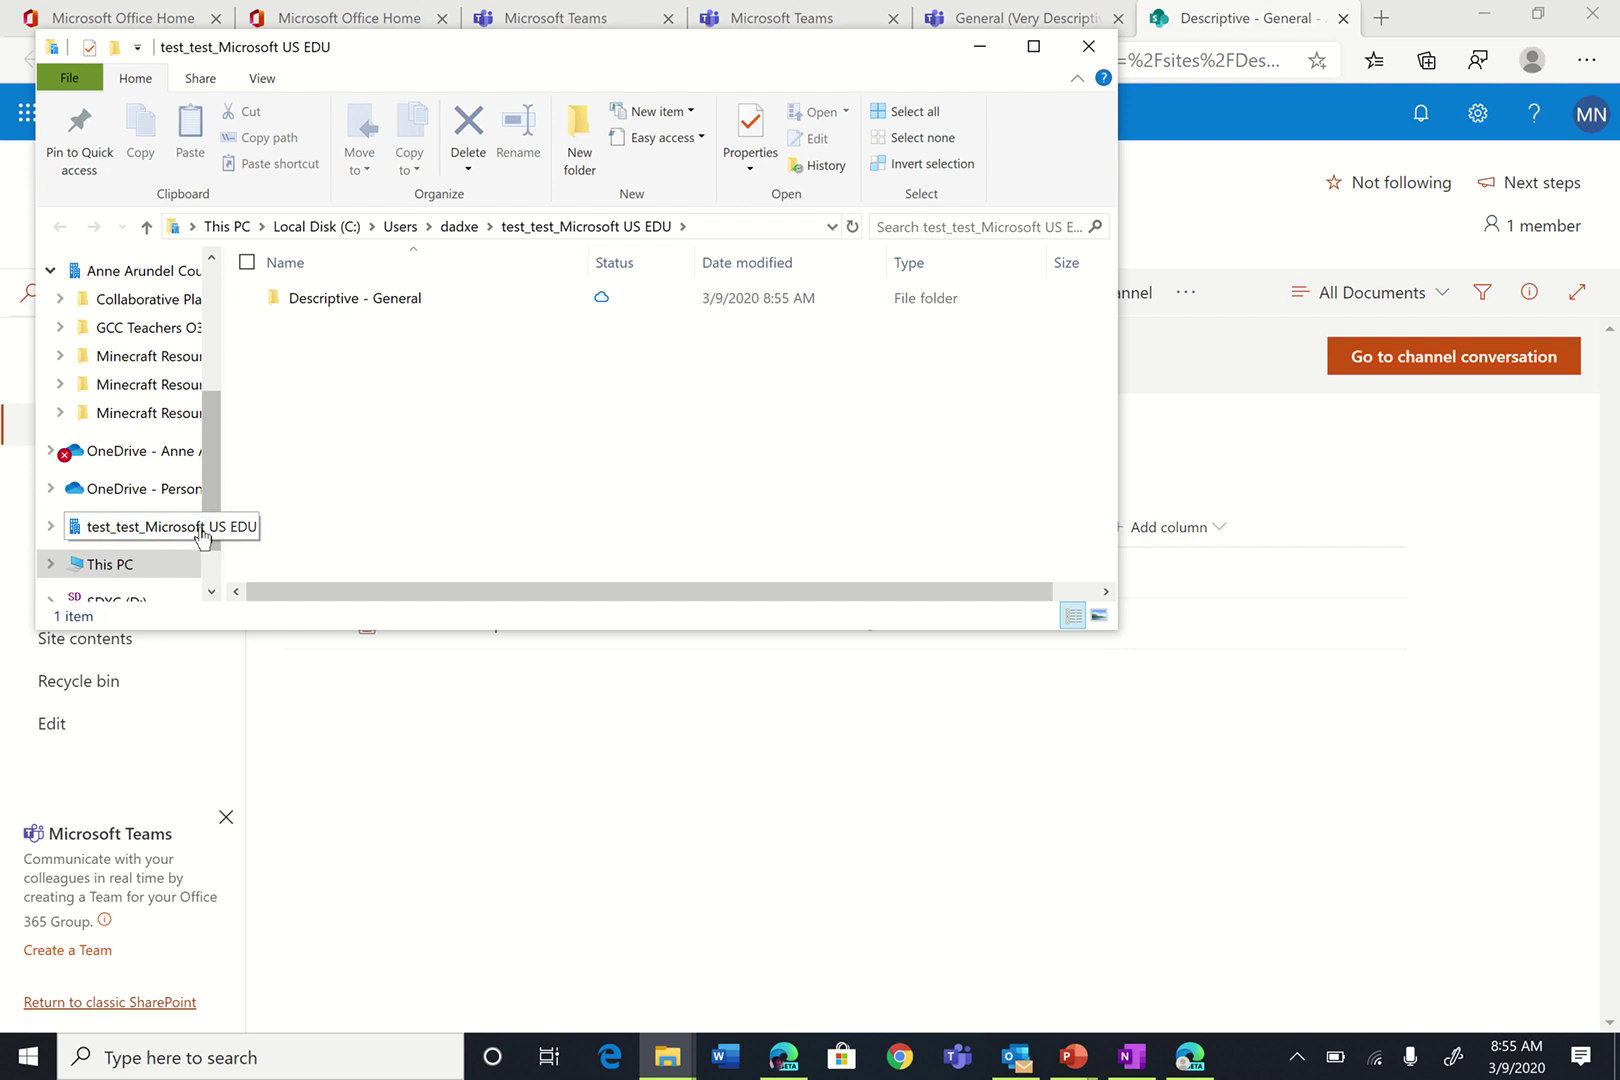
Step: Examine the synced test_test_Microsoft US EDU location and the other OneDrive locations in File Explorer
left_click(57, 527)
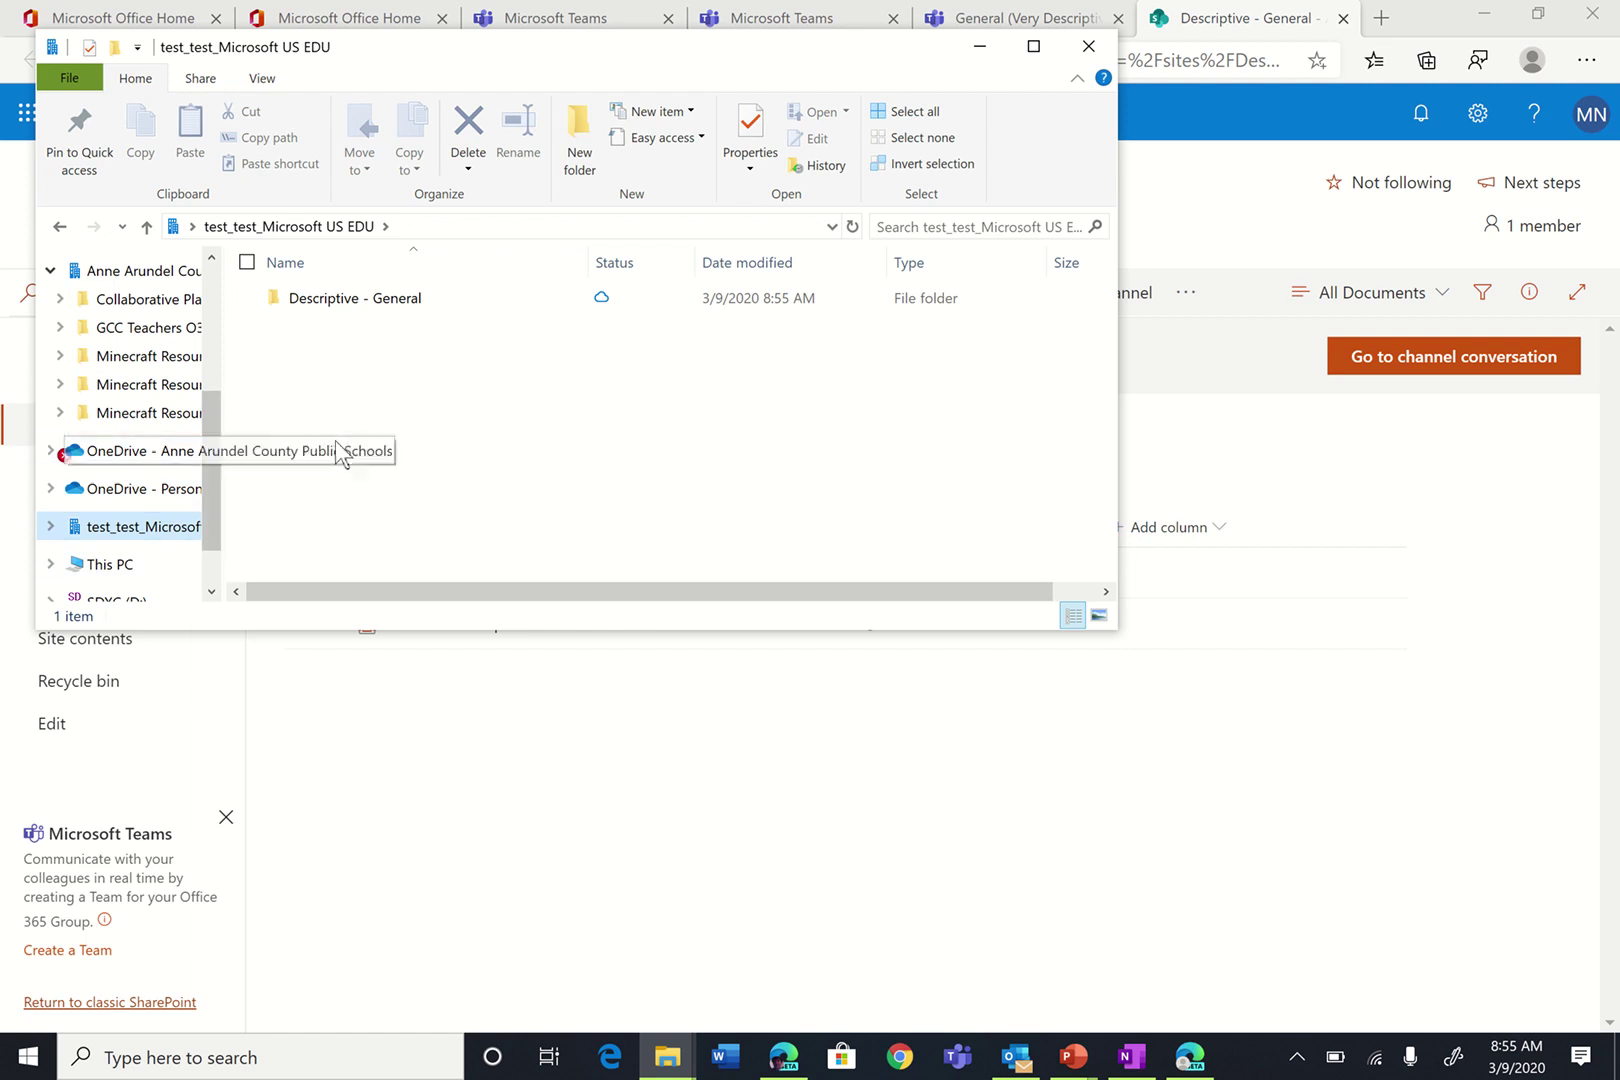
left_click(1088, 46)
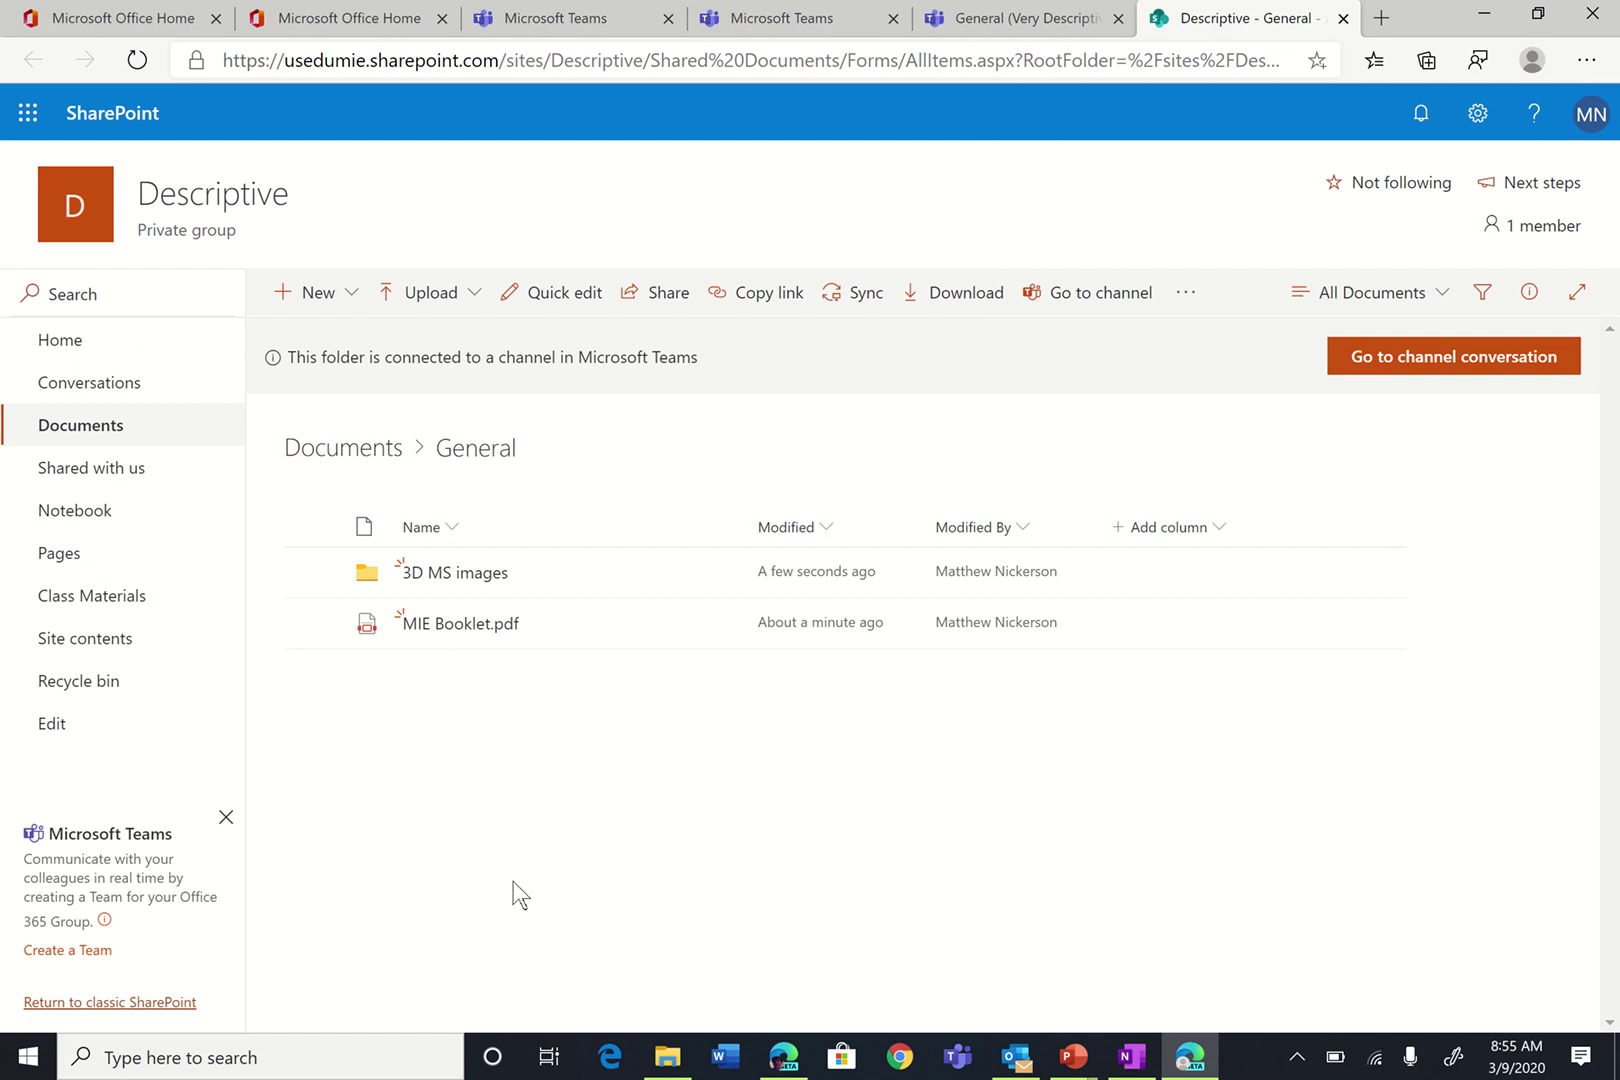
left_click(664, 1060)
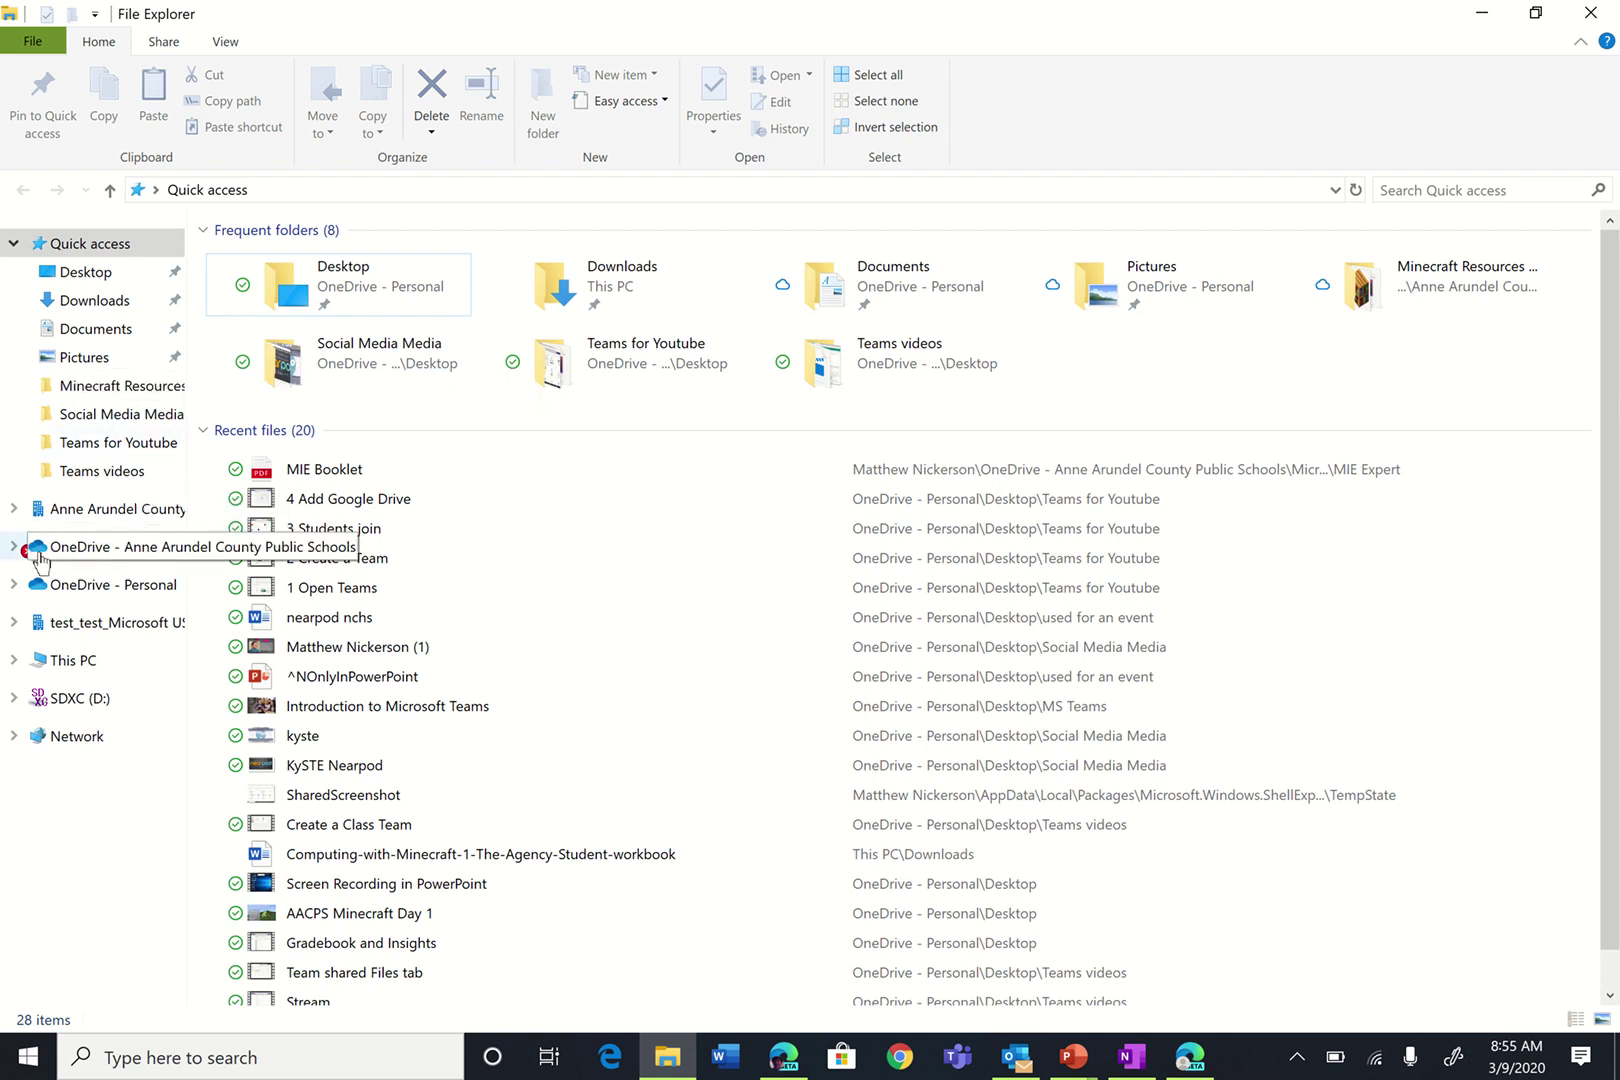
left_click_drag(44, 560, 110, 545)
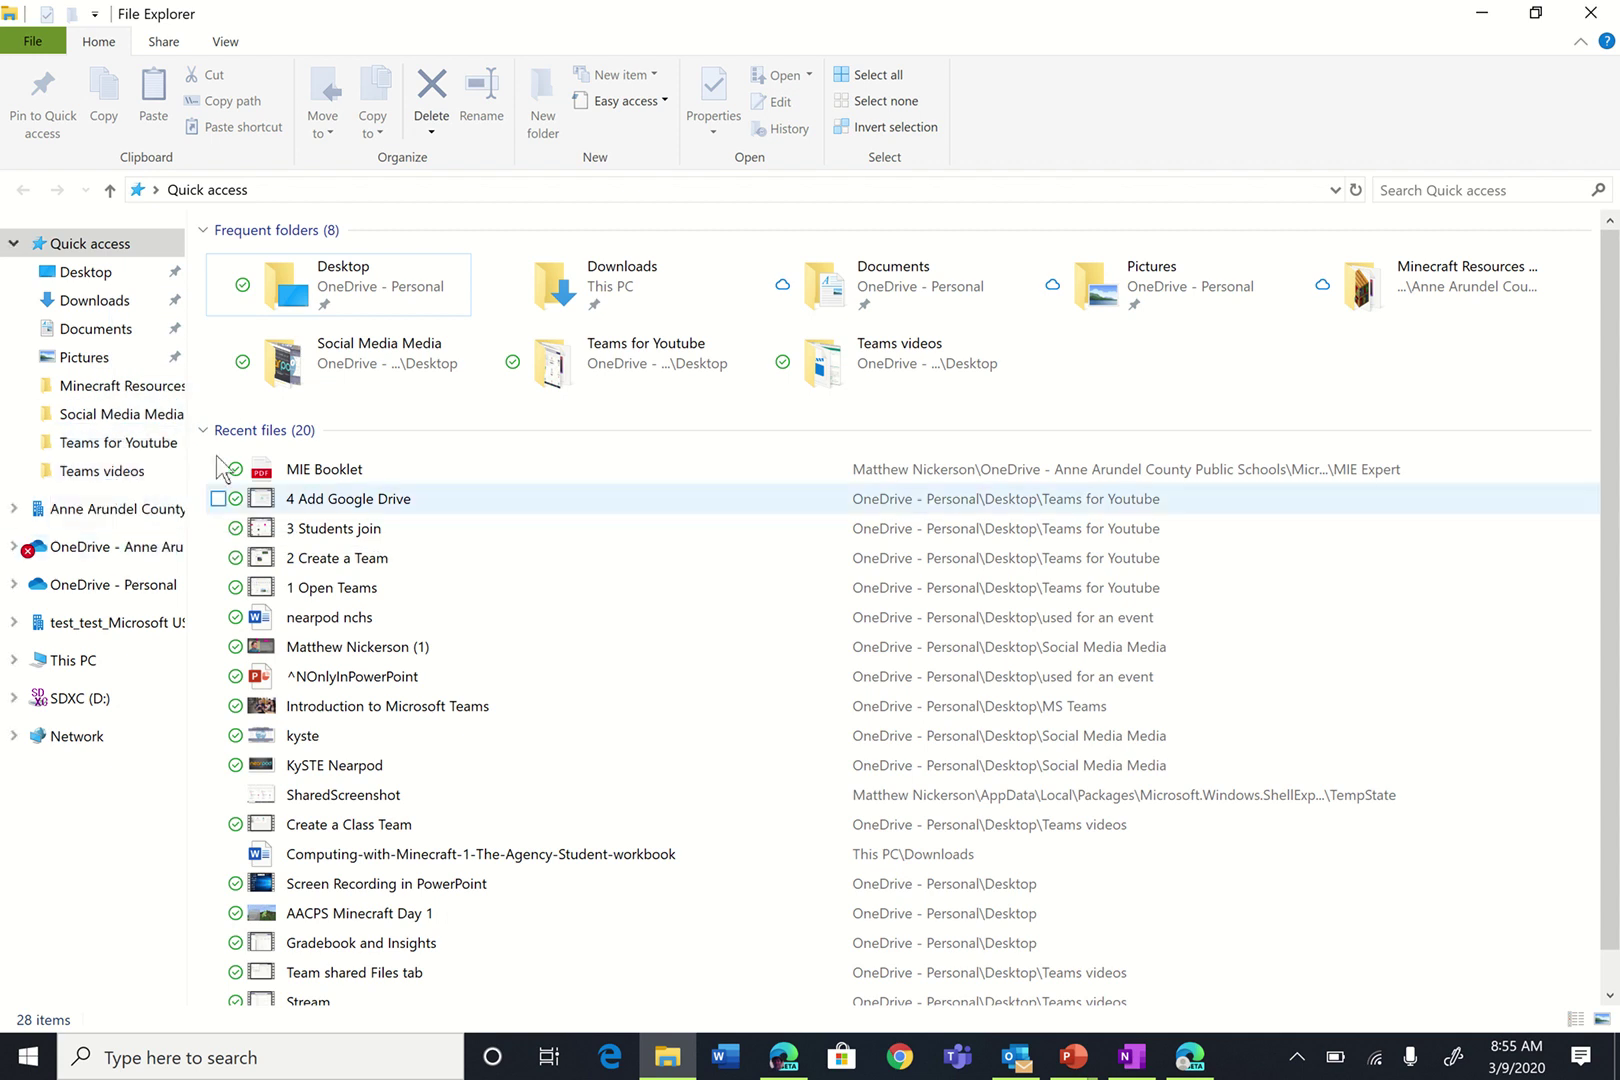
left_click(1482, 12)
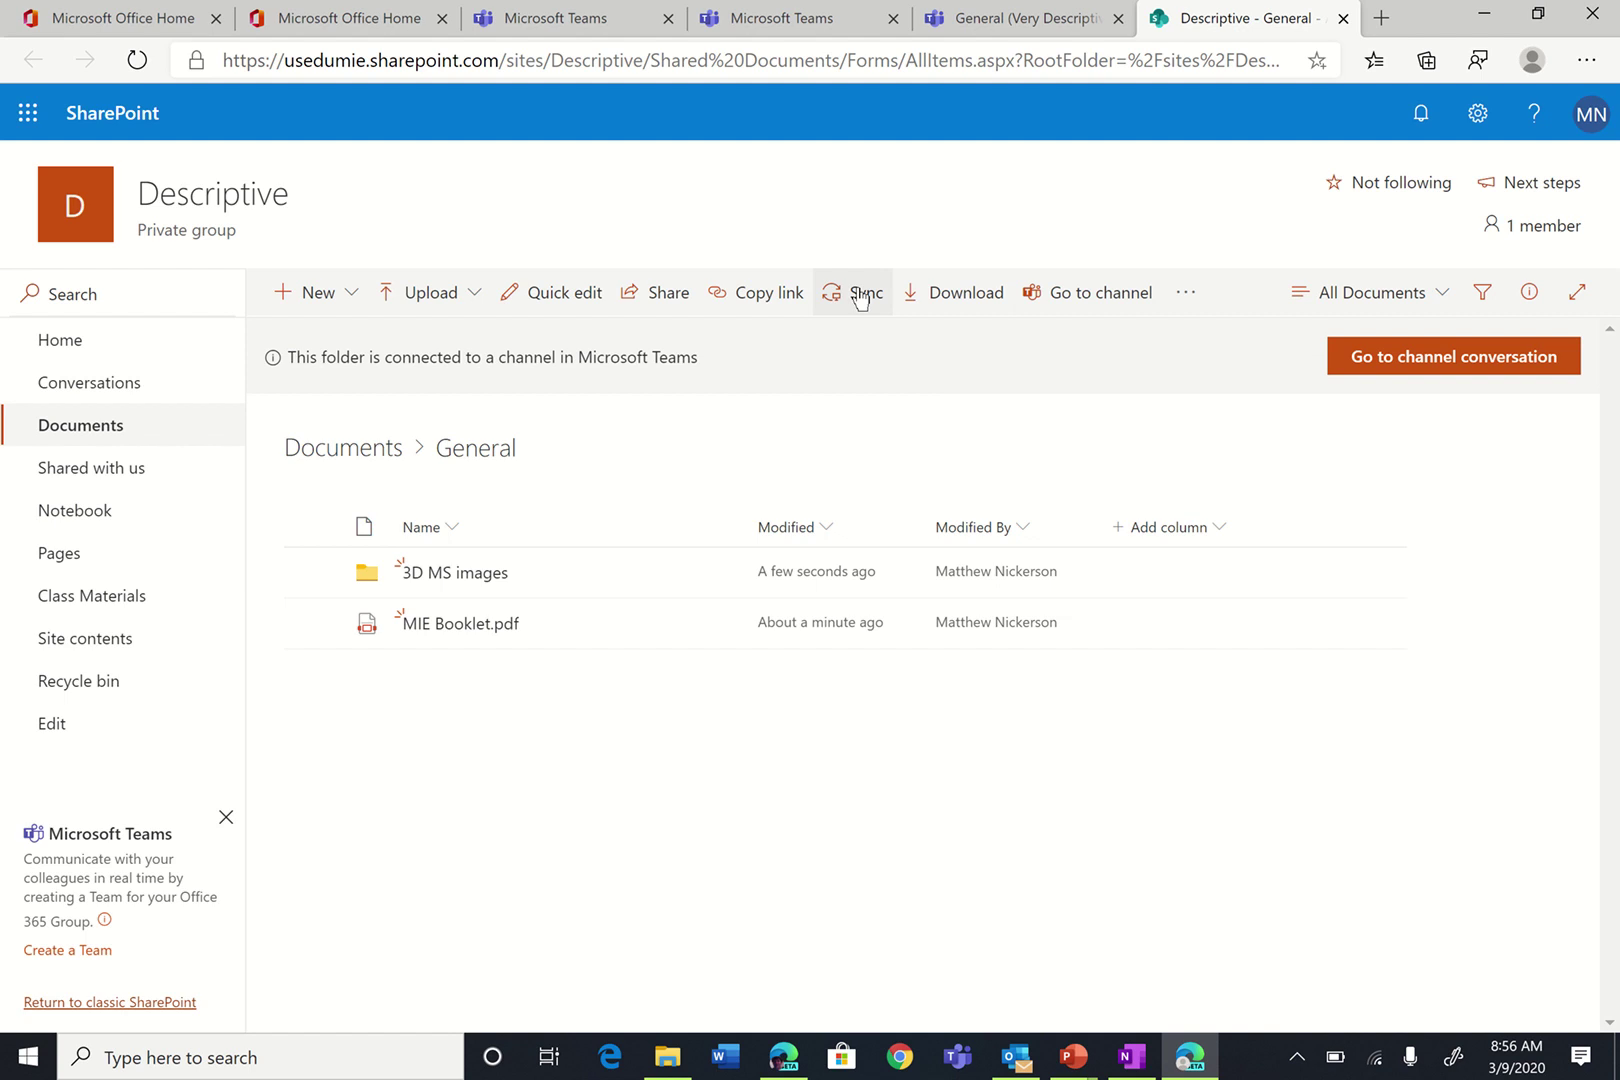
Step: Return to the General channel's files in Teams and review the options for creating and uploading files
left_click(1034, 22)
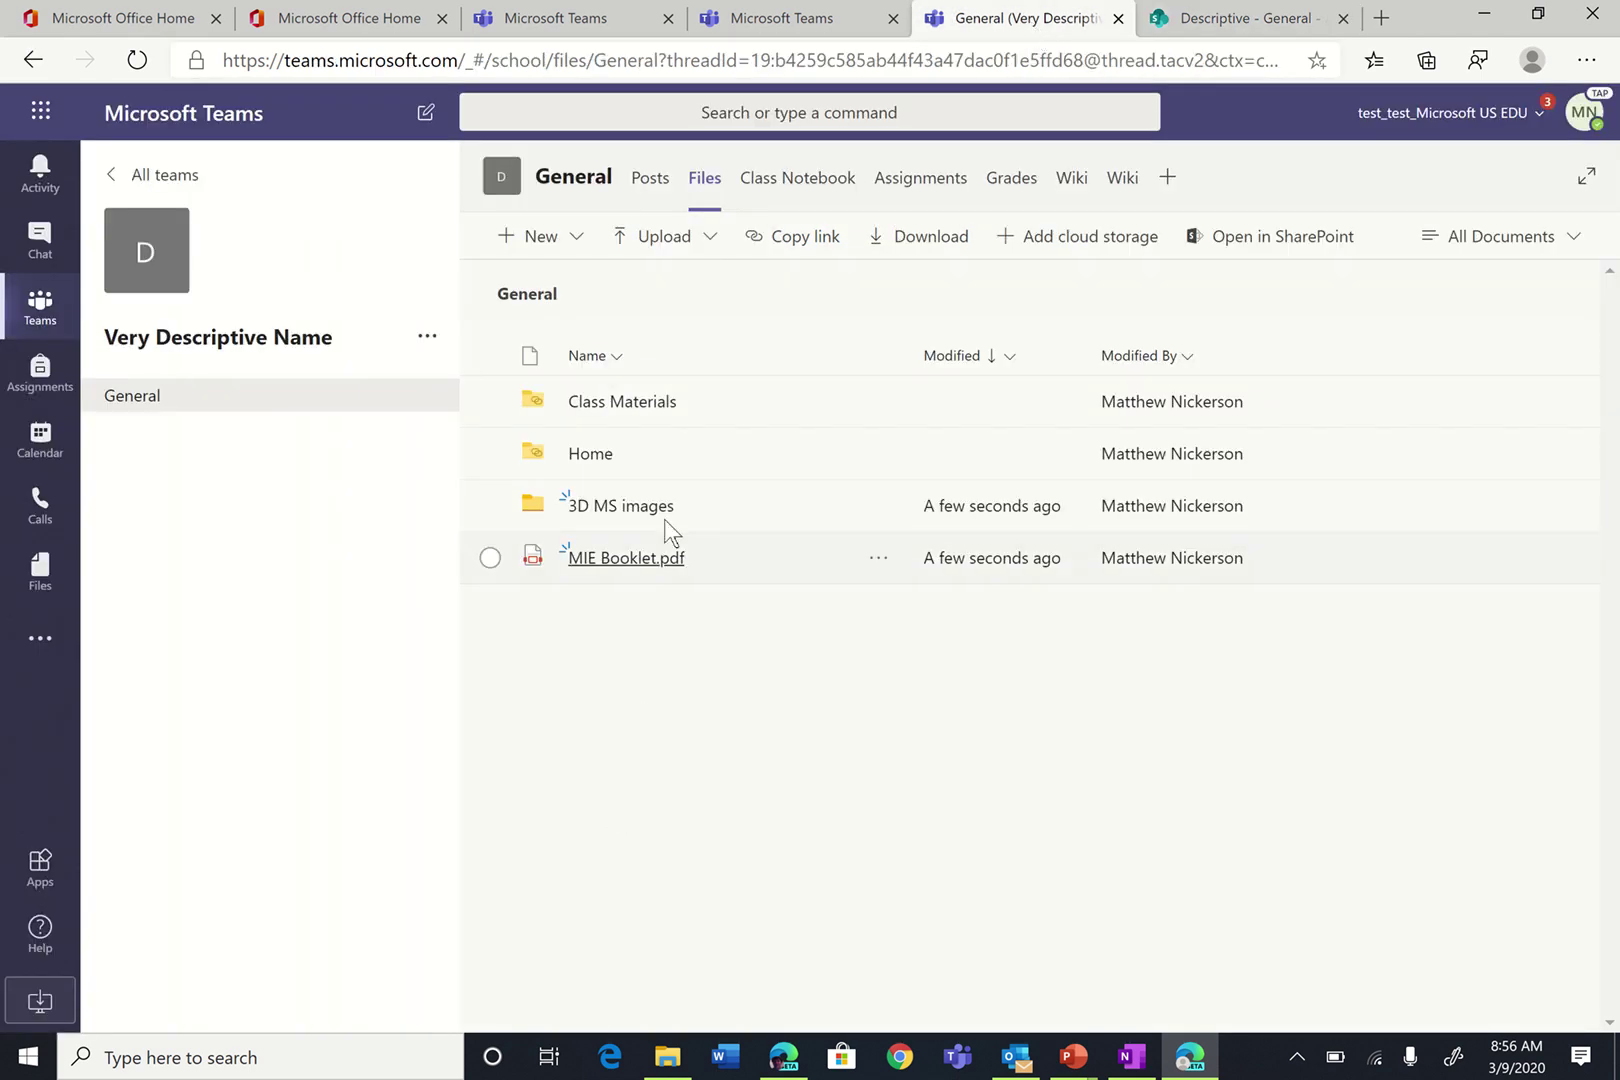
left_click(575, 250)
left_click(783, 280)
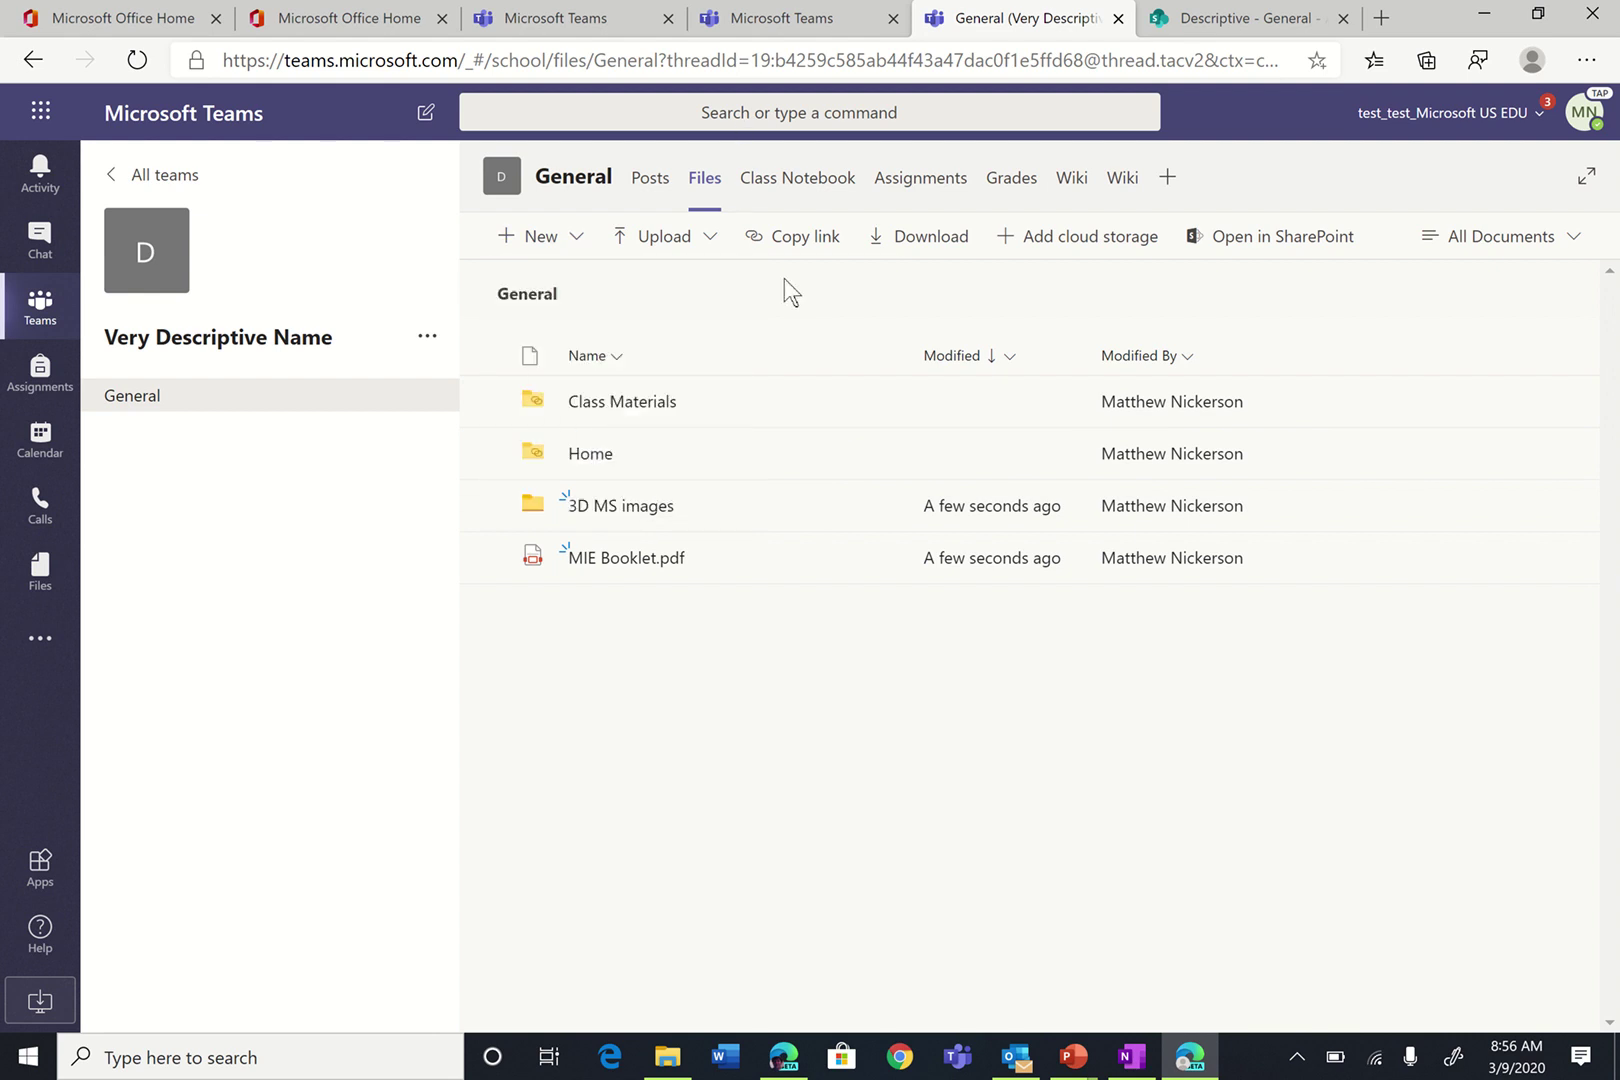
left_click(697, 252)
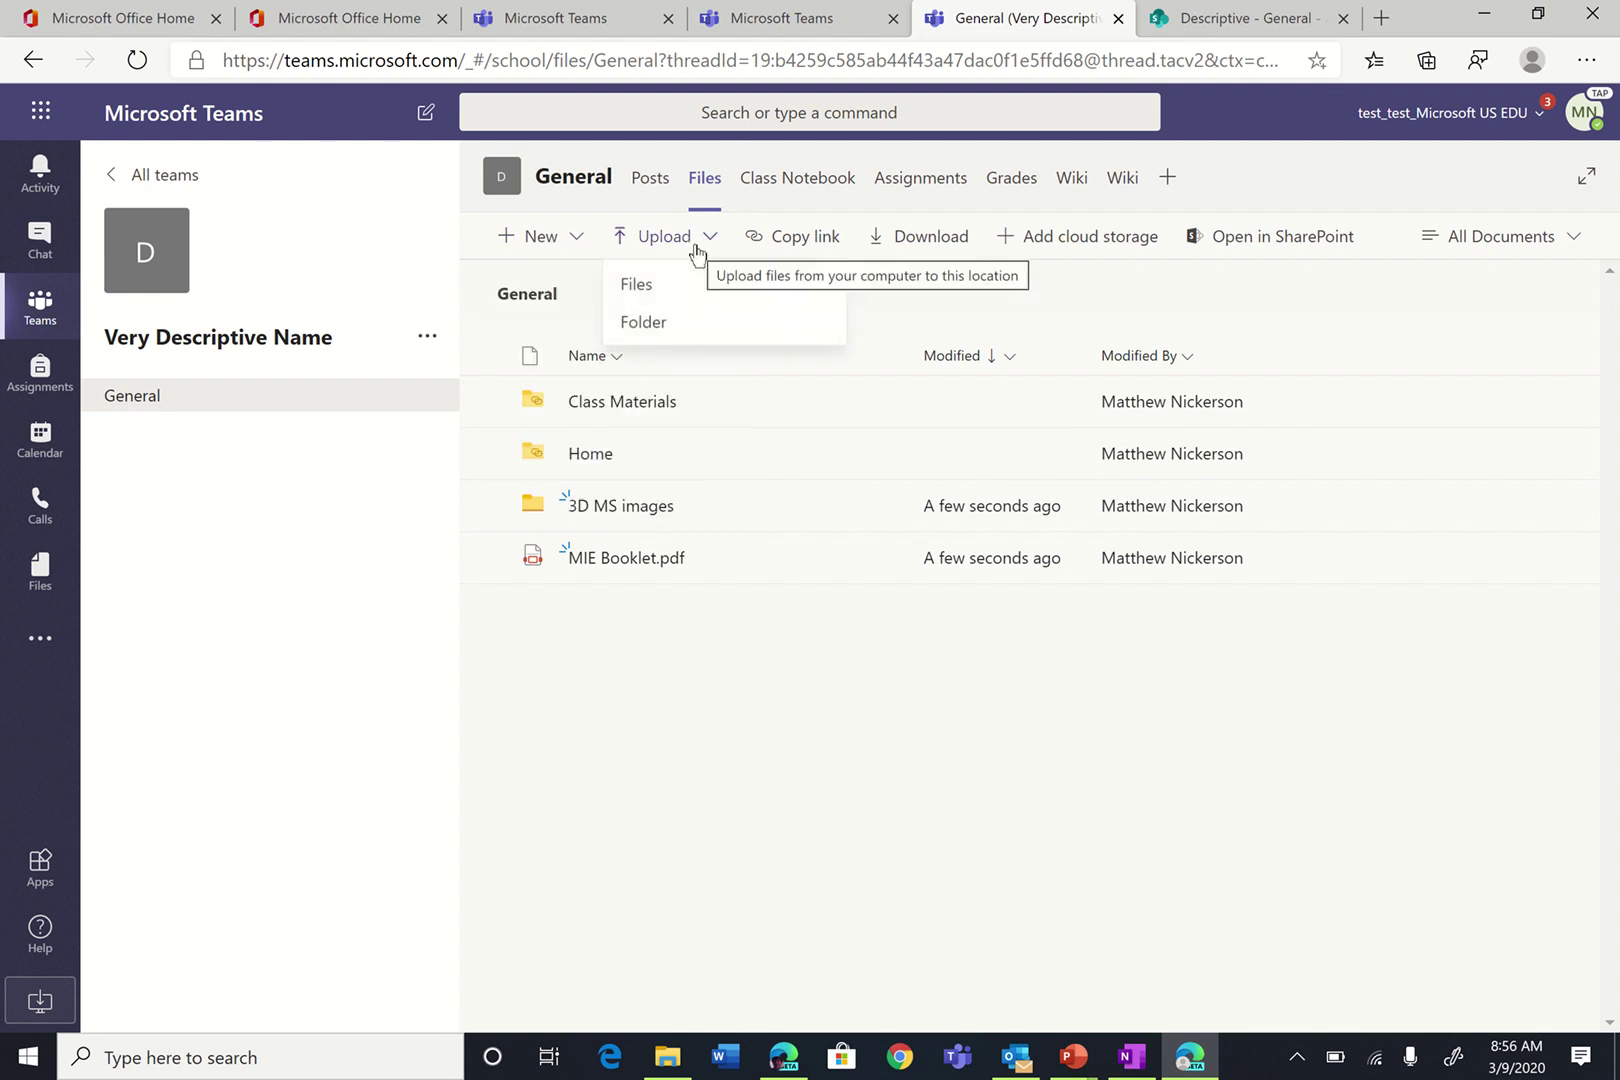
left_click(937, 314)
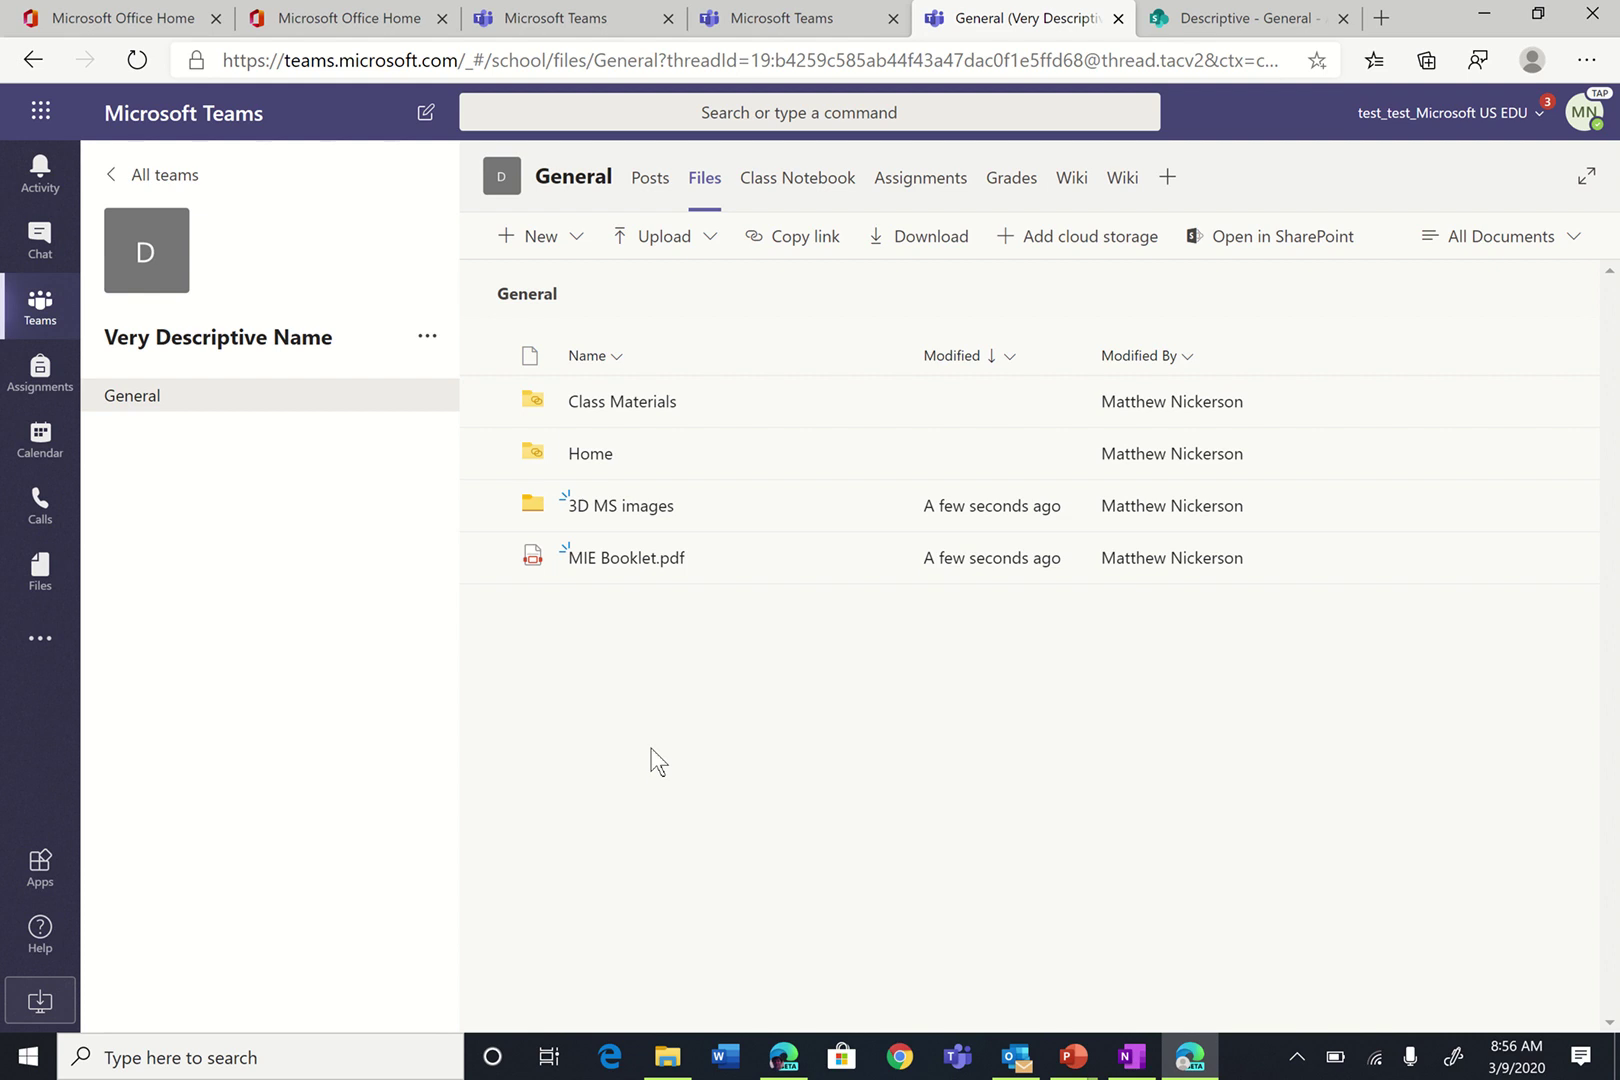
Step: View the synced Descriptive - General folder under test_test_Microsoft US EDU in File Explorer and return to the Teams files
left_click(667, 1056)
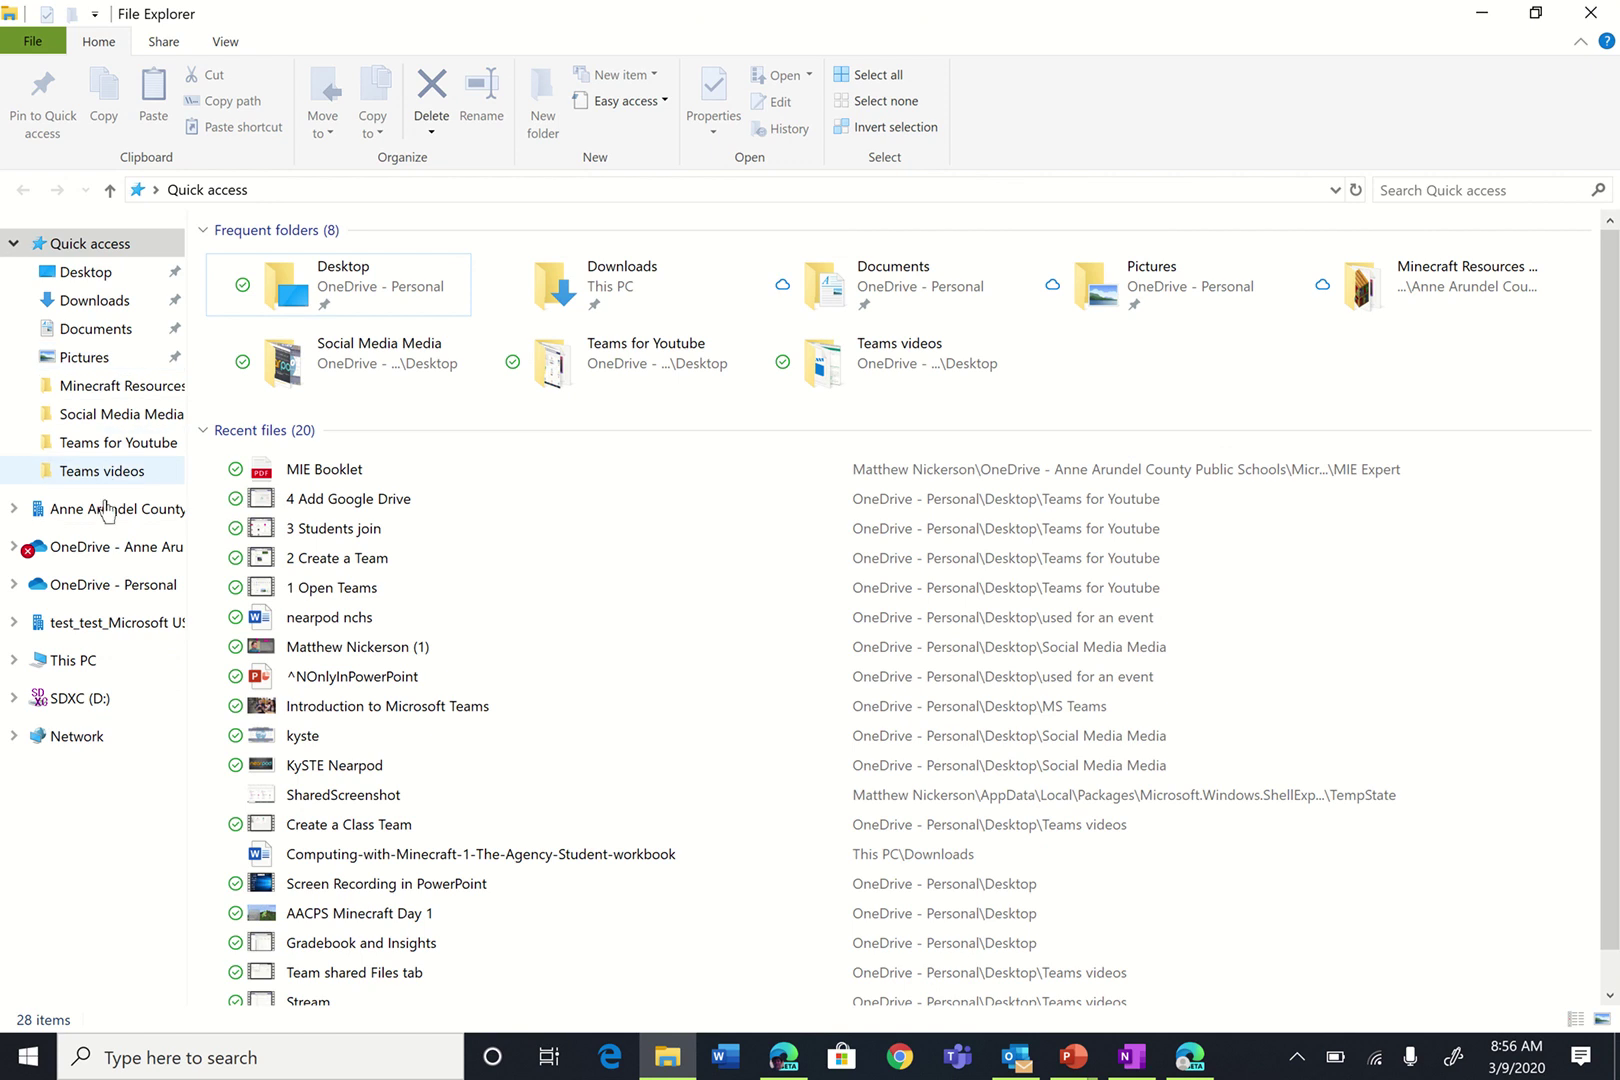
left_click(86, 624)
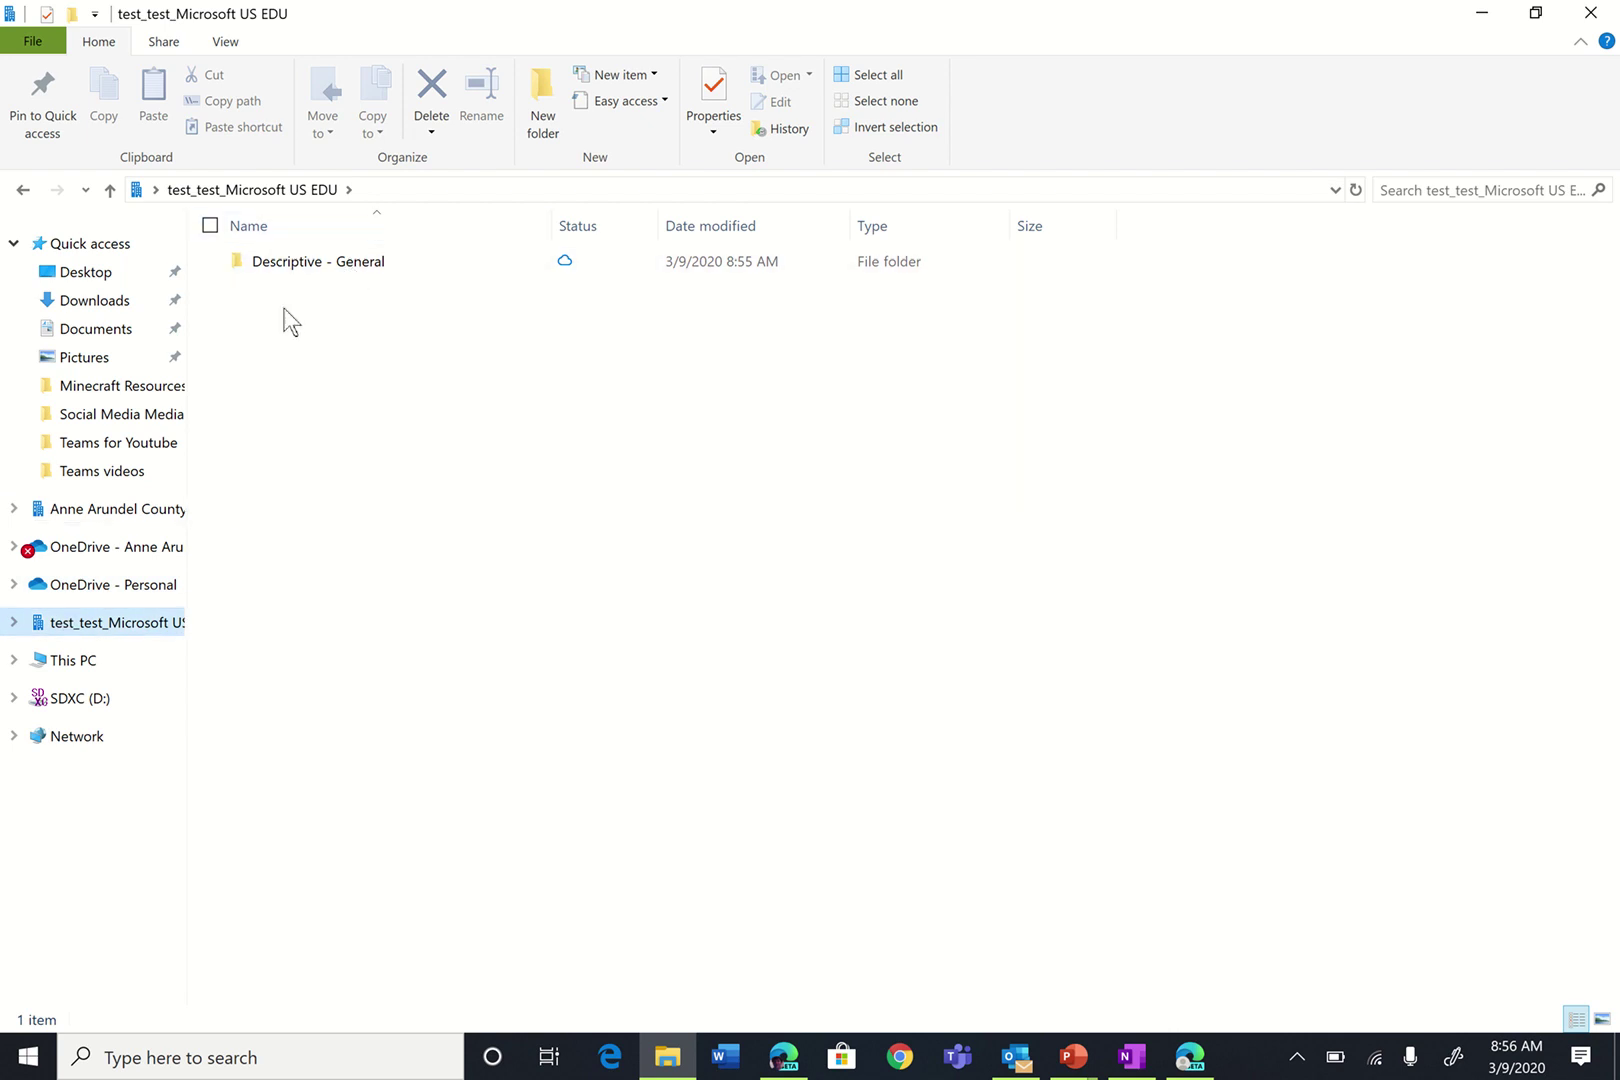
left_click(1482, 22)
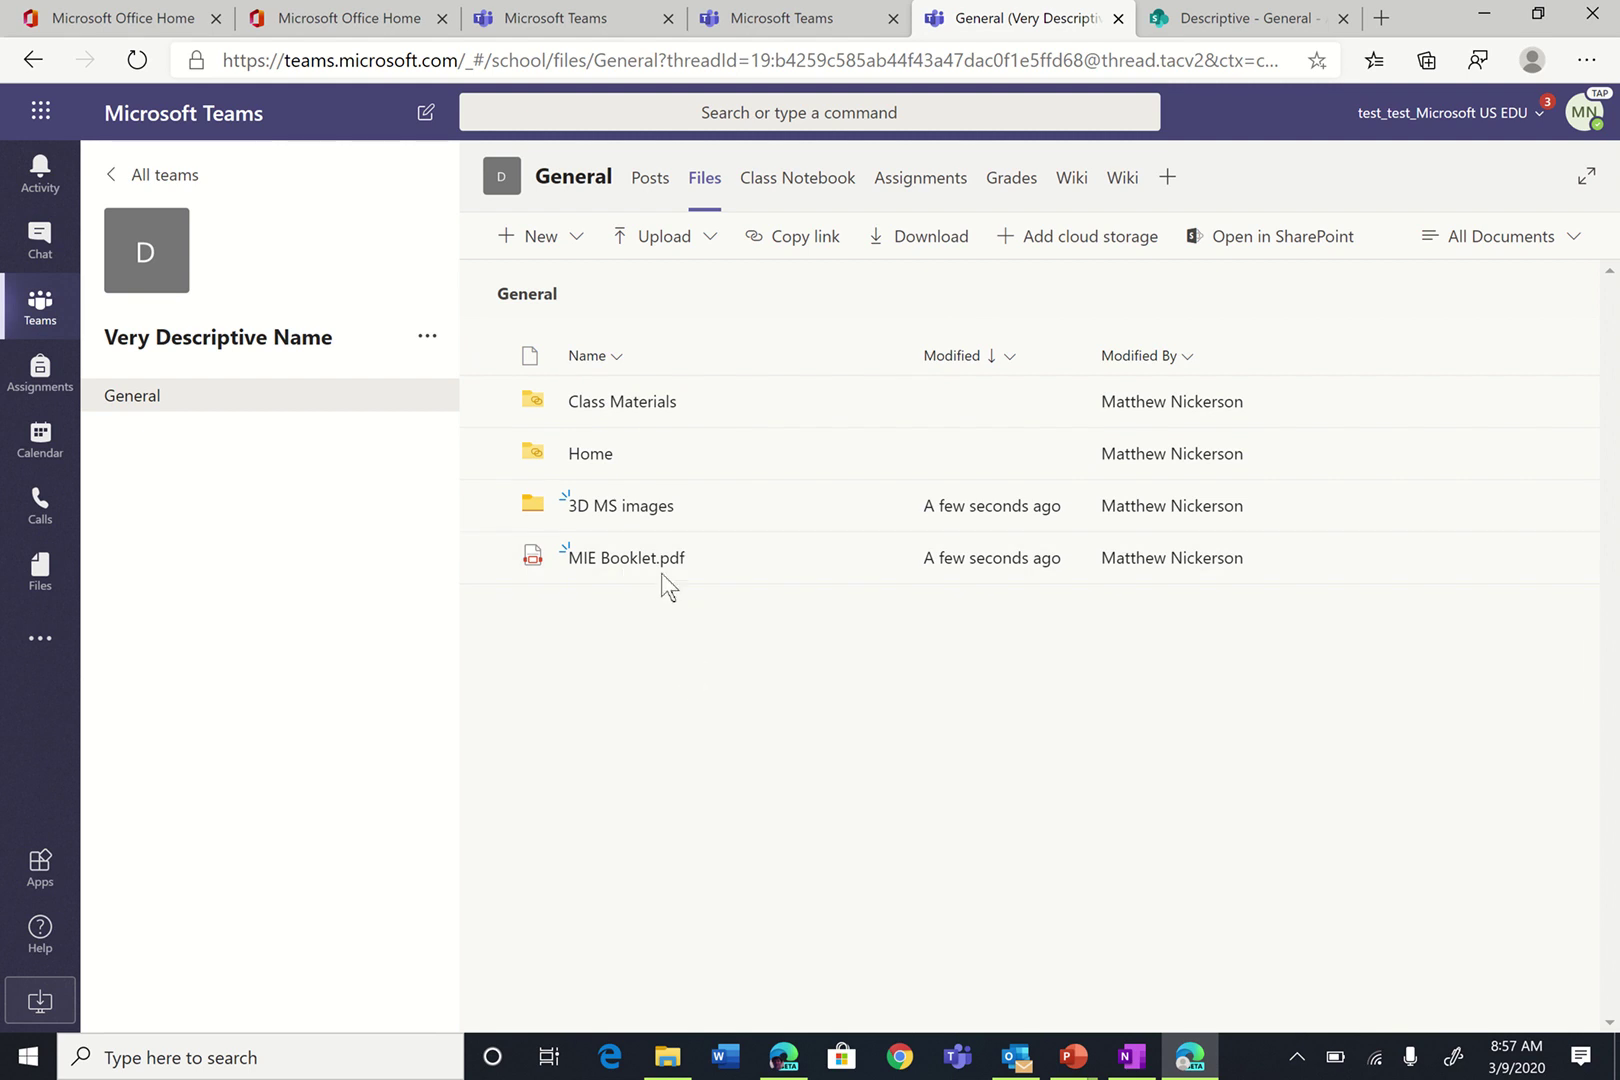
left_click(672, 1055)
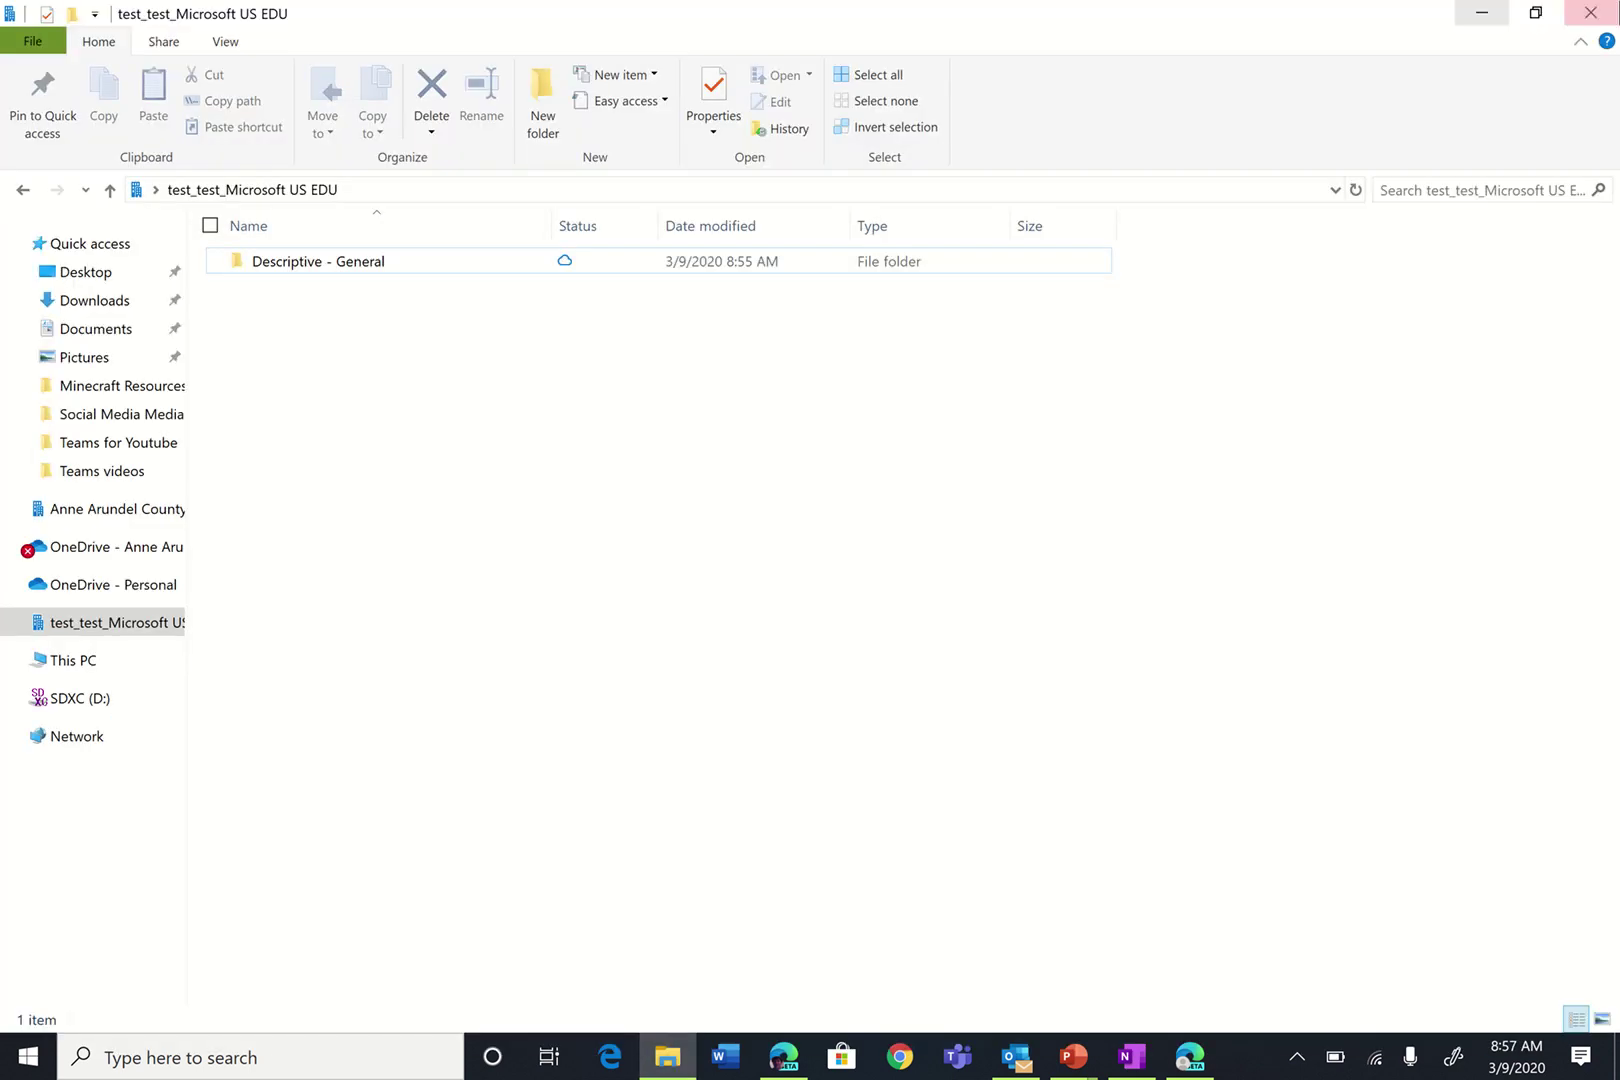
left_click(1483, 12)
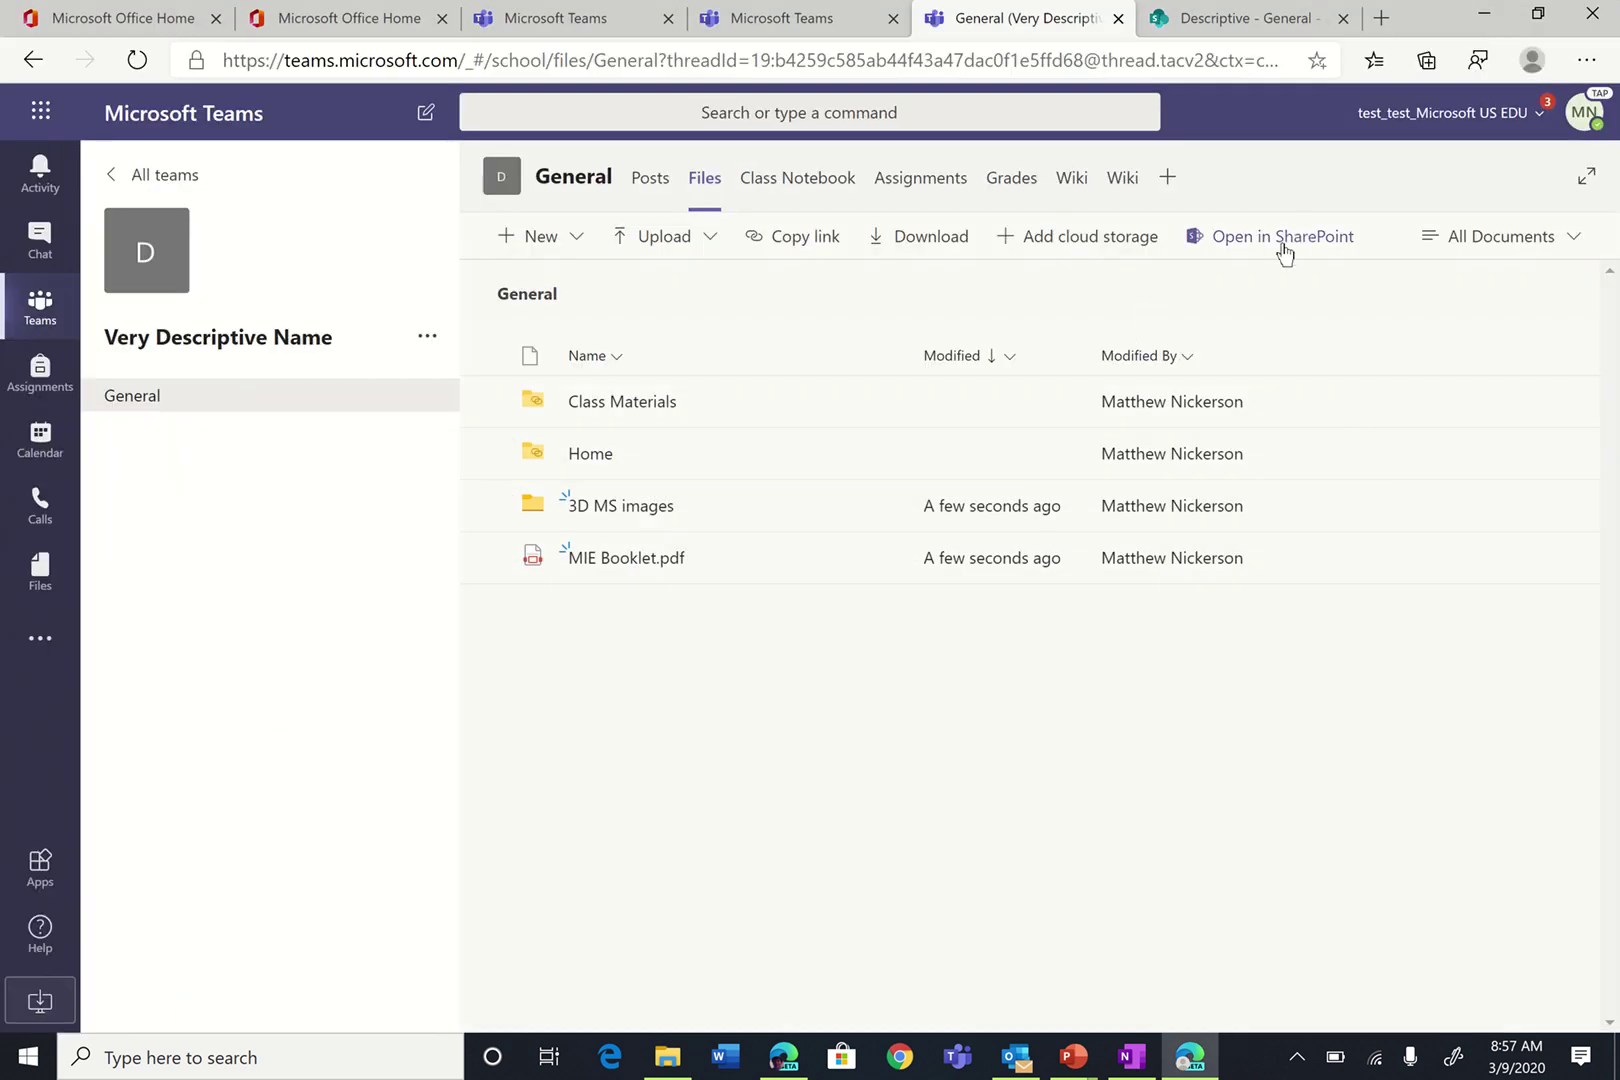